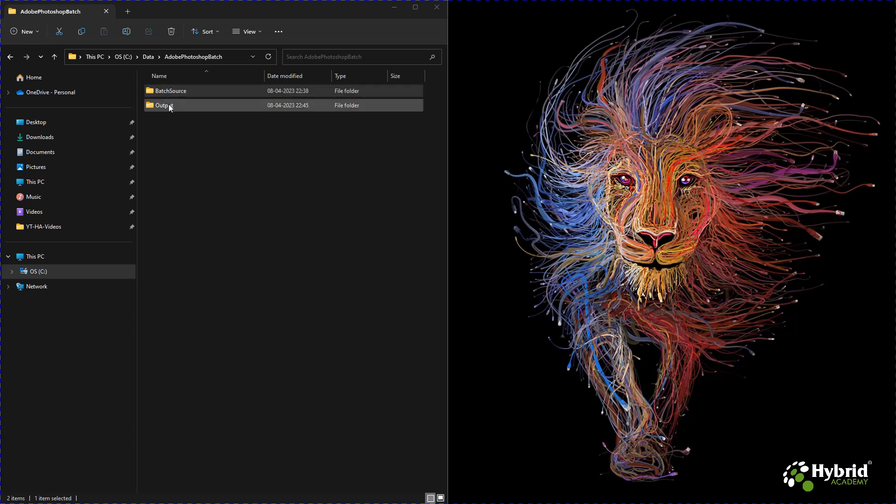
Step: Look through the source images in the BatchSource folder and return to the AdobePhotoshopBatch folder
click(168, 91)
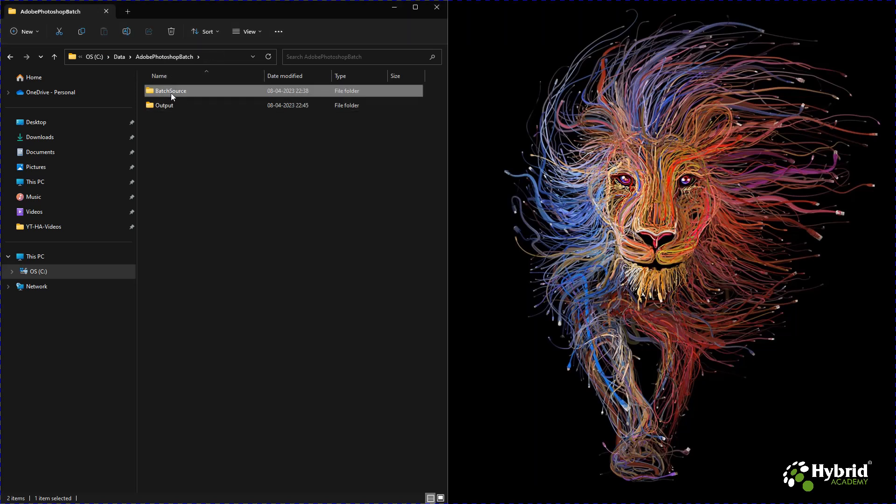
double_click(171, 94)
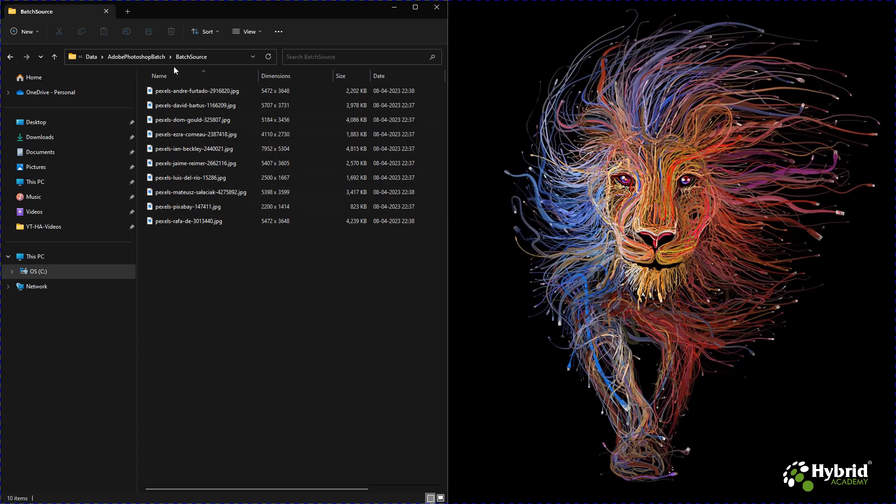
click(151, 58)
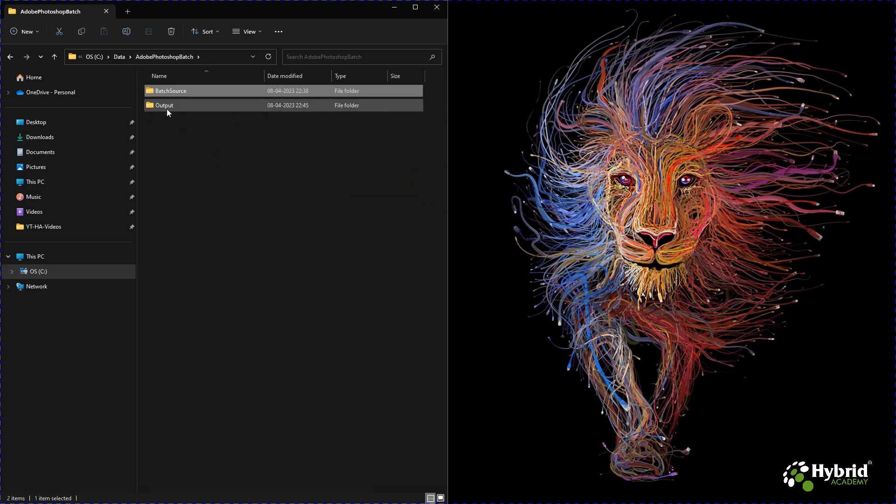
Step: Open the Output folder in a new window and place it side by side with the AdobePhotoshopBatch window
mouse_move(167, 91)
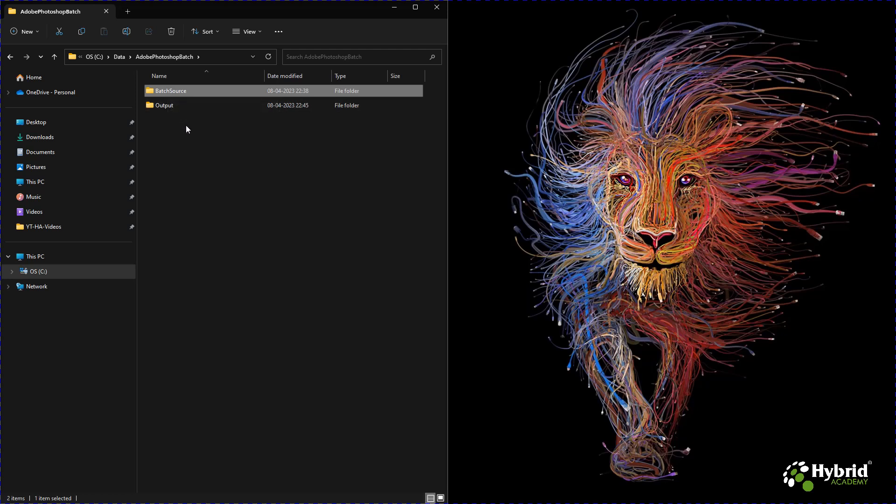
right_click(167, 105)
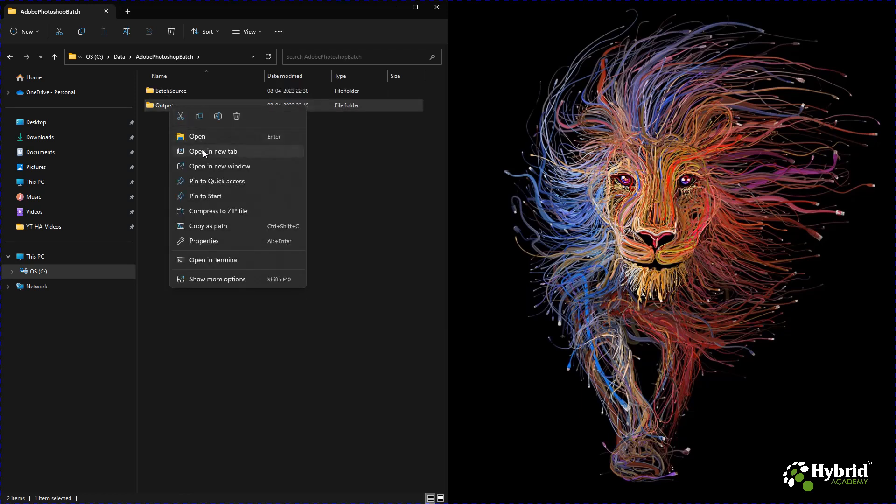
click(207, 165)
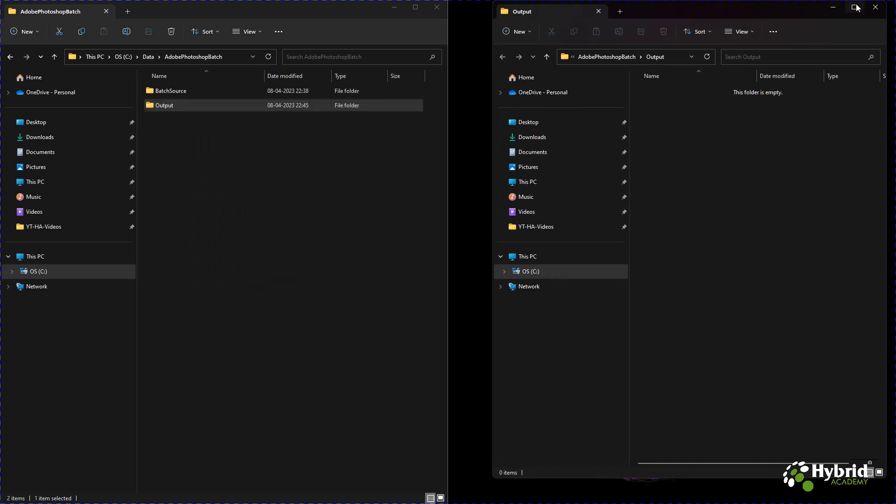
mouse_move(854, 8)
click(812, 32)
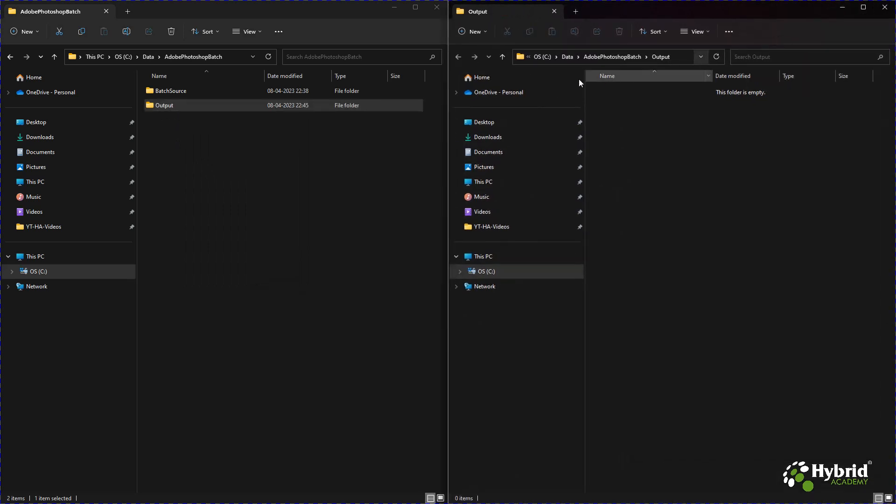
Step: Open the BatchSource folder and open its 4110 x 2730 JPG in Adobe Photoshop 2020
click(434, 146)
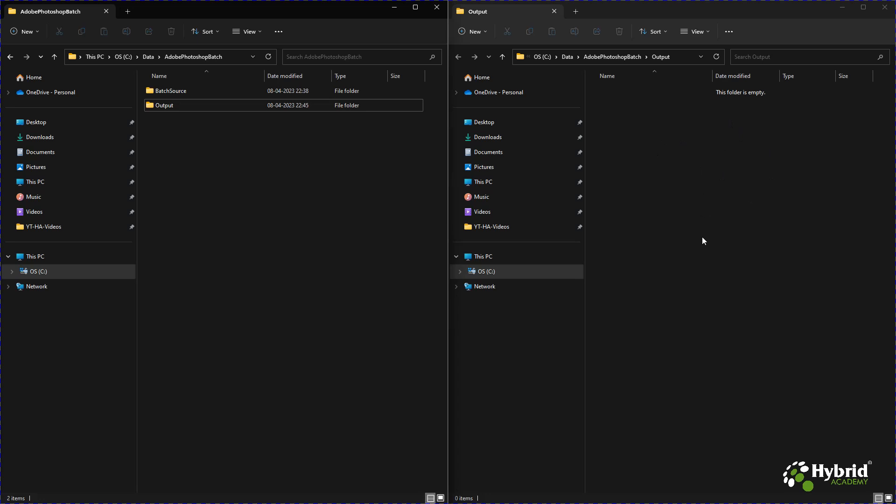
double_click(152, 93)
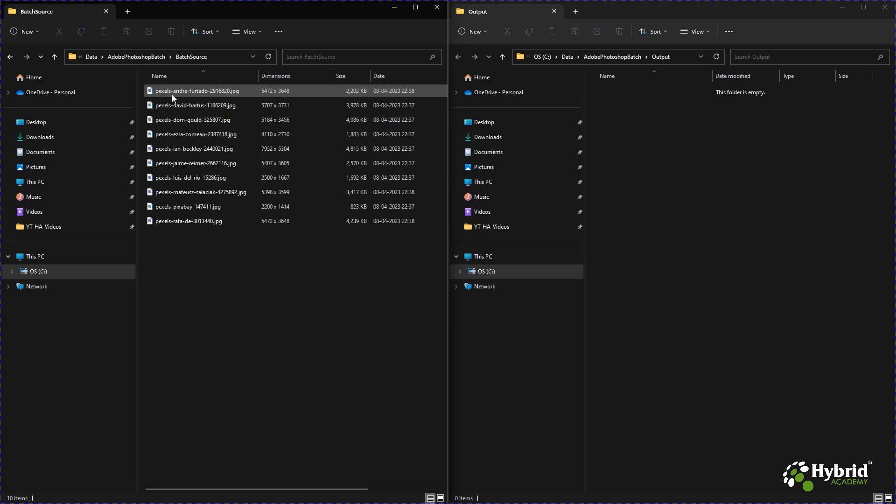
drag(273, 277, 156, 85)
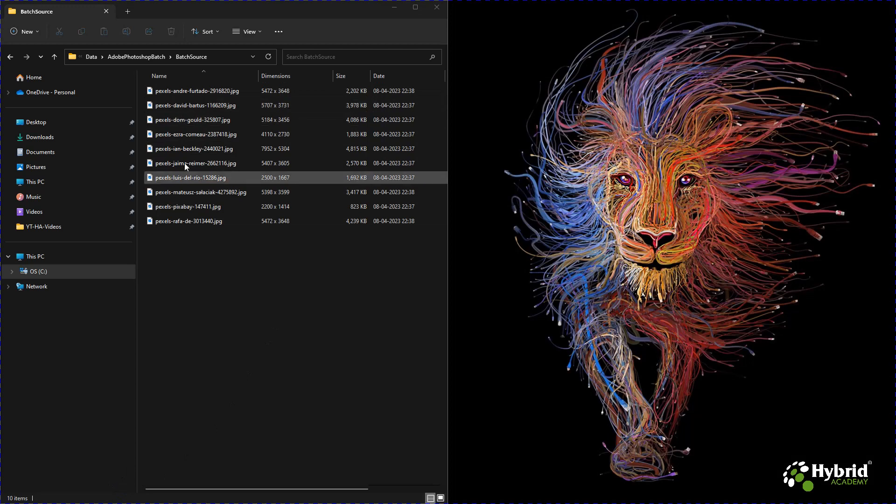
right_click(181, 136)
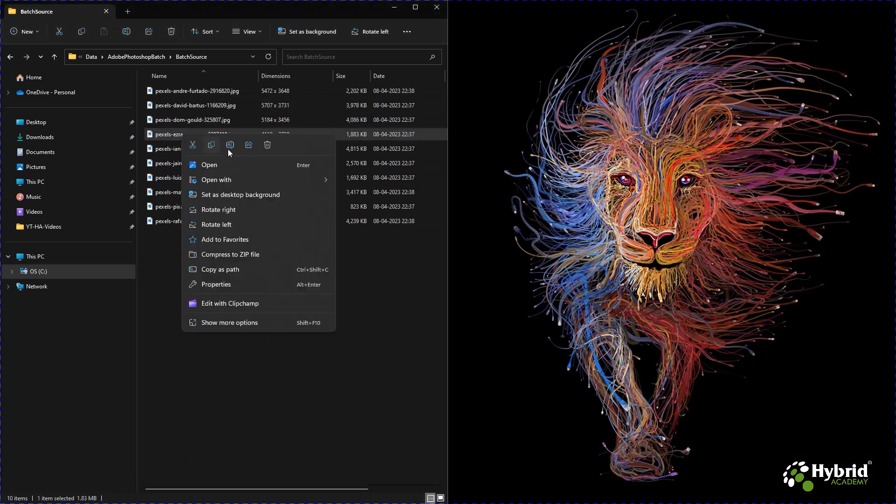
mouse_move(243, 181)
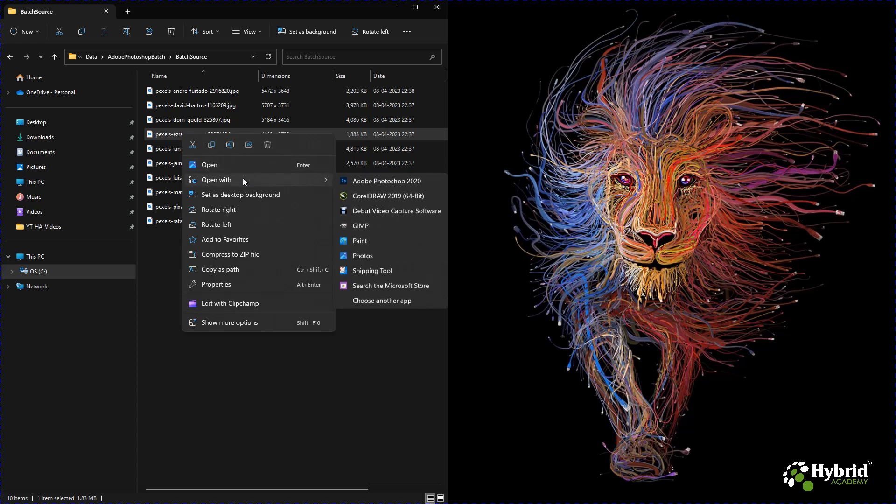
click(380, 183)
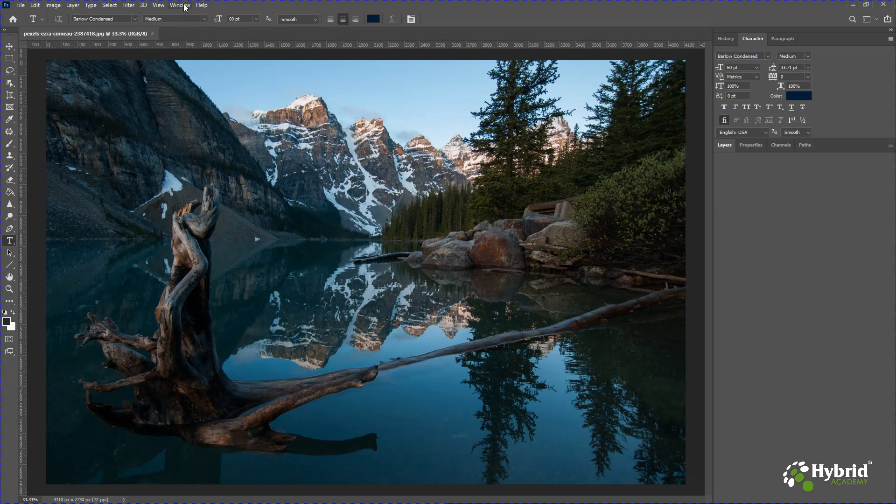
Step: Show the Actions panel and start recording a new action named "Resize to 1000 px" in the Default Actions set
click(180, 5)
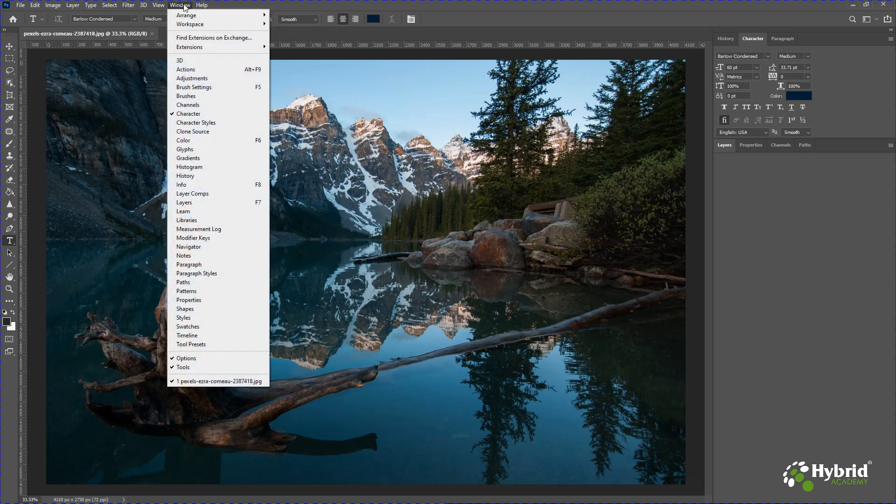
click(191, 70)
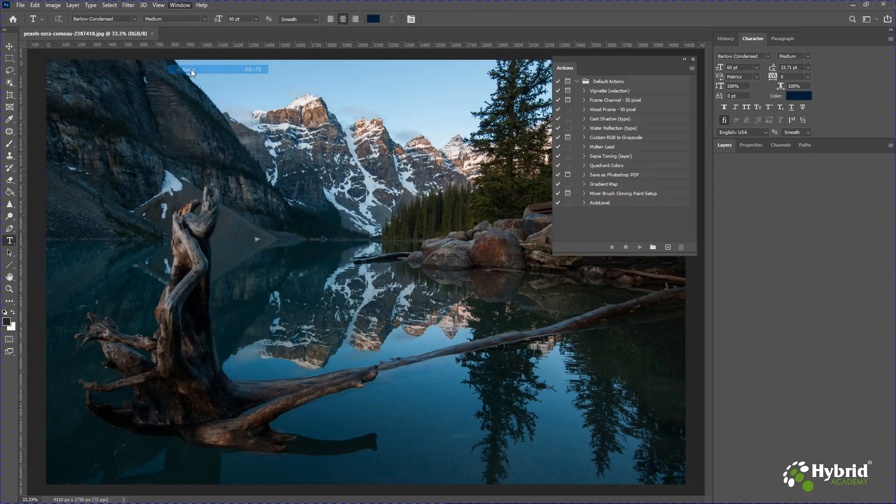
click(668, 248)
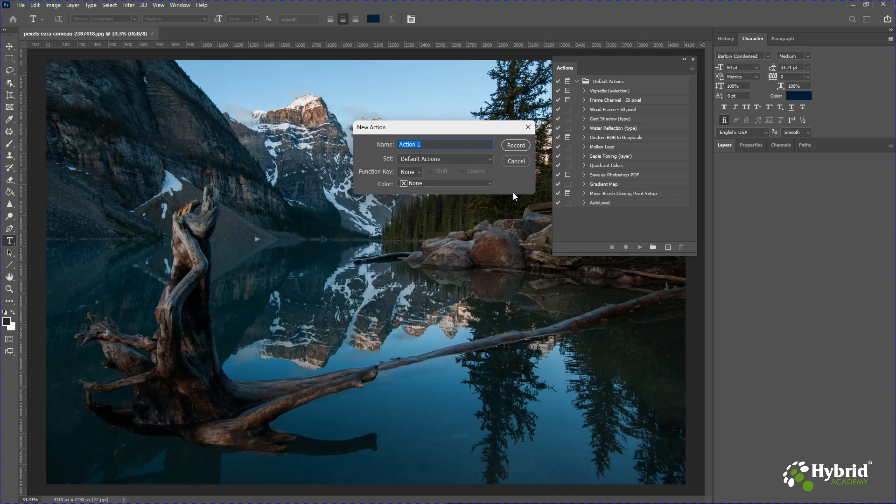
text(Resize to 1000 px)
click(523, 145)
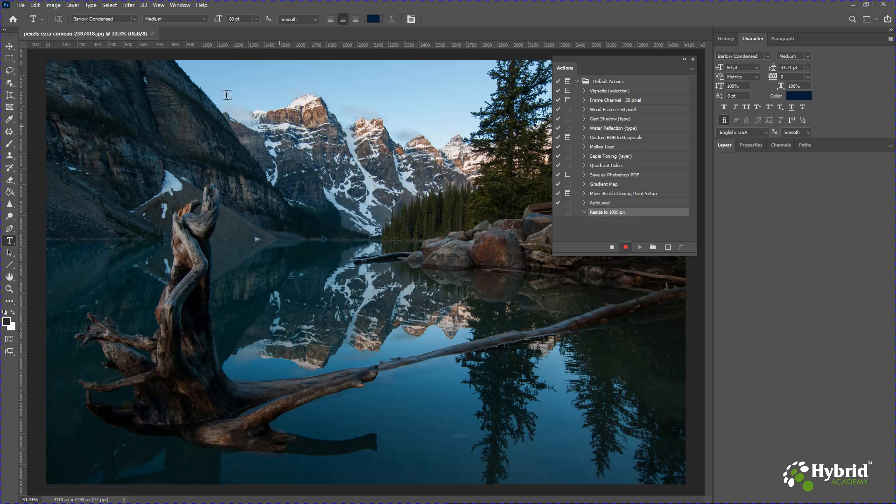
Step: Resize the image to a width of 1000 pixels with proportions linked and automatic resampling
click(54, 5)
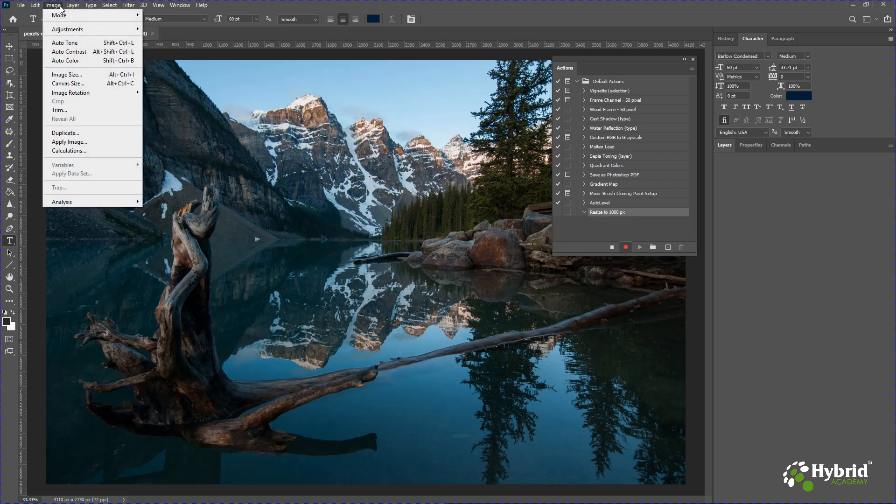
click(87, 75)
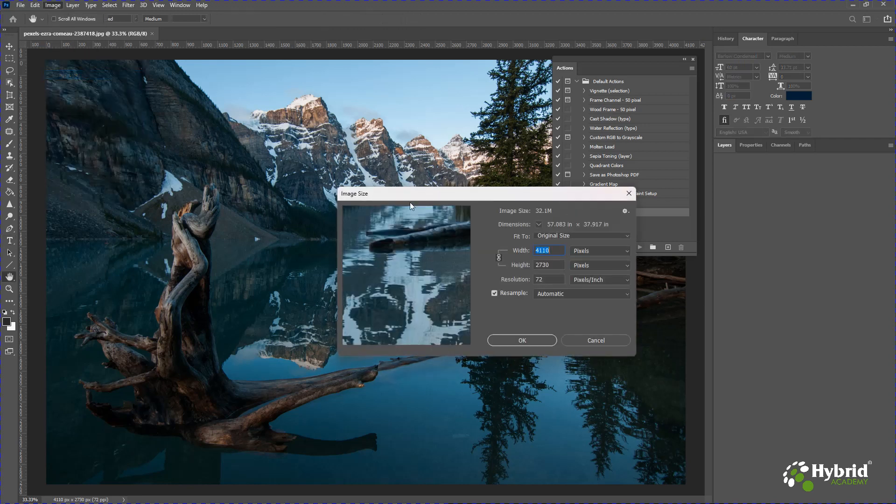
text(1000)
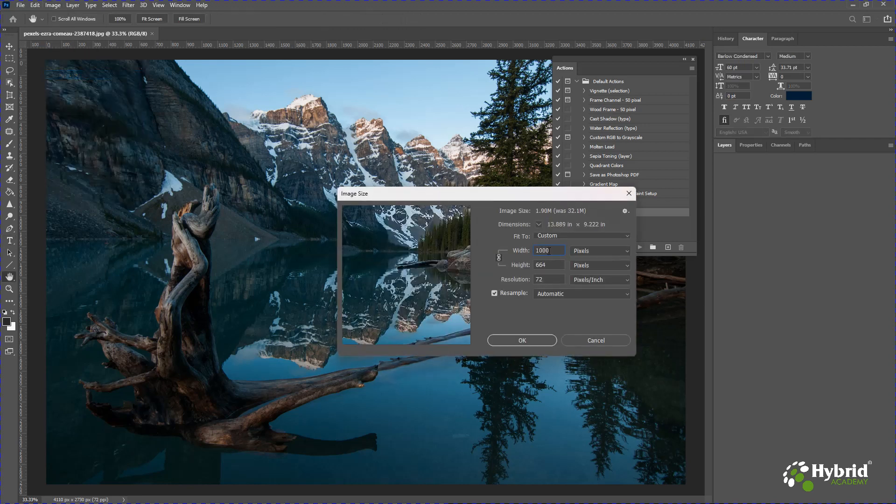
click(534, 339)
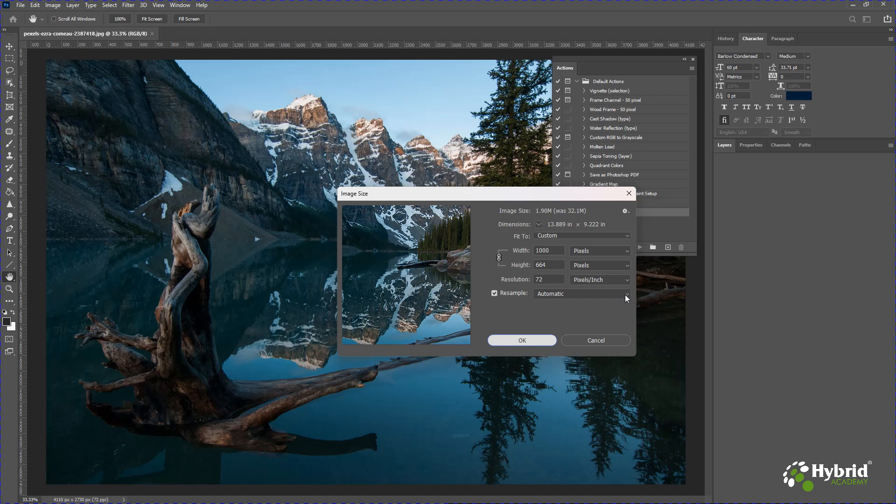
key(Return)
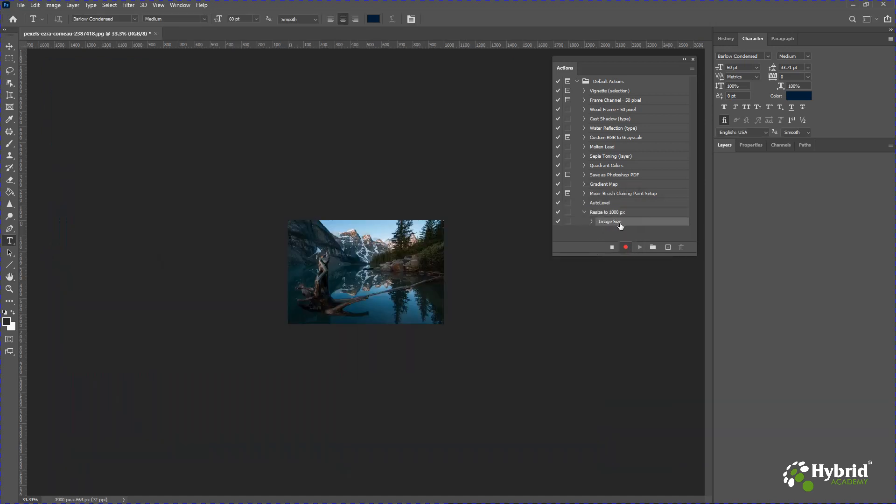
Step: Save the resized image under its existing file name as a JPEG in the AdobePhotoshopBatch Output folder, using maximum quality 12
click(21, 6)
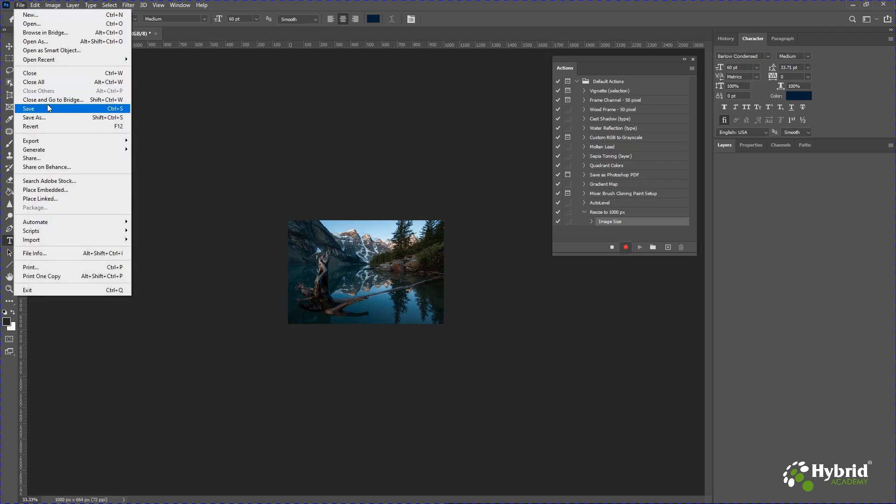
click(48, 119)
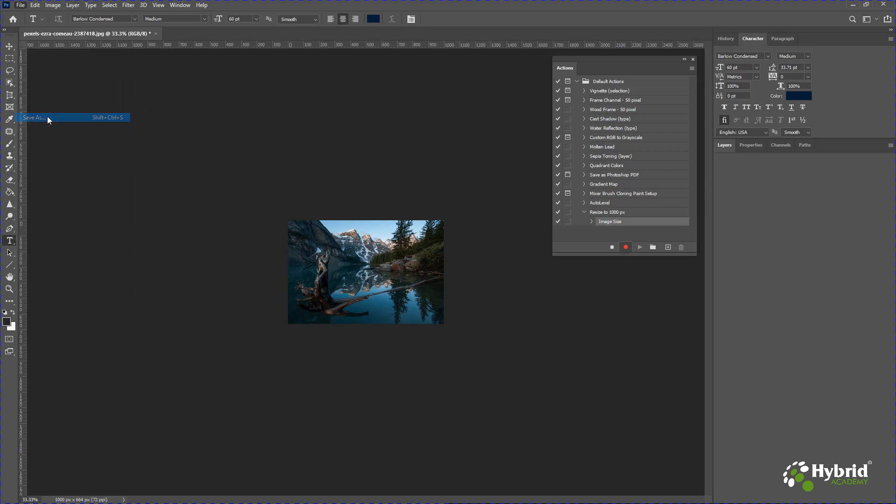
click(195, 27)
click(106, 88)
double_click(107, 89)
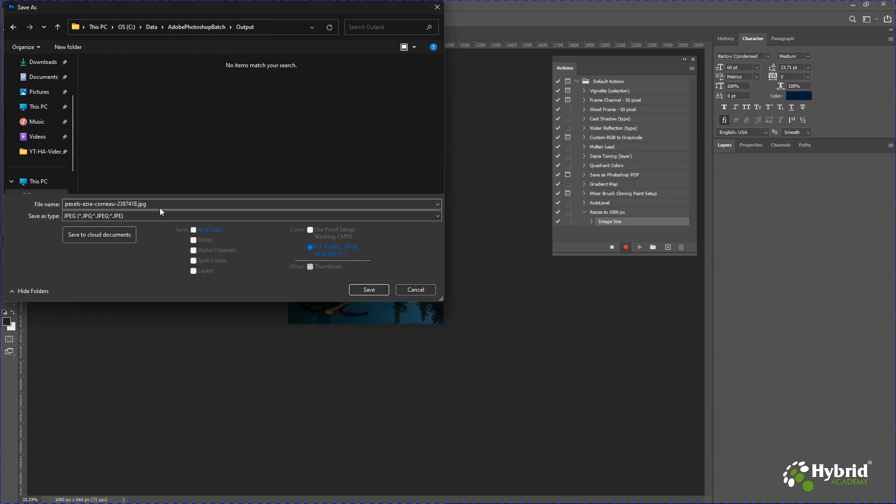
click(118, 215)
click(91, 289)
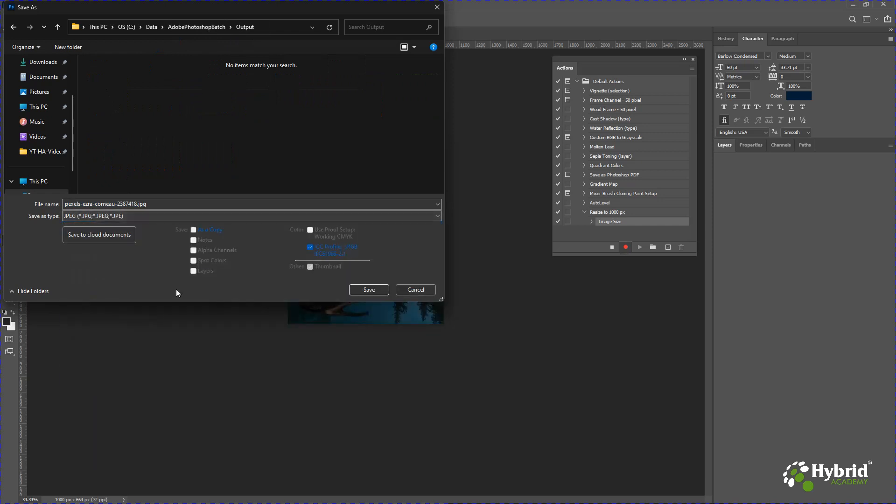
click(363, 289)
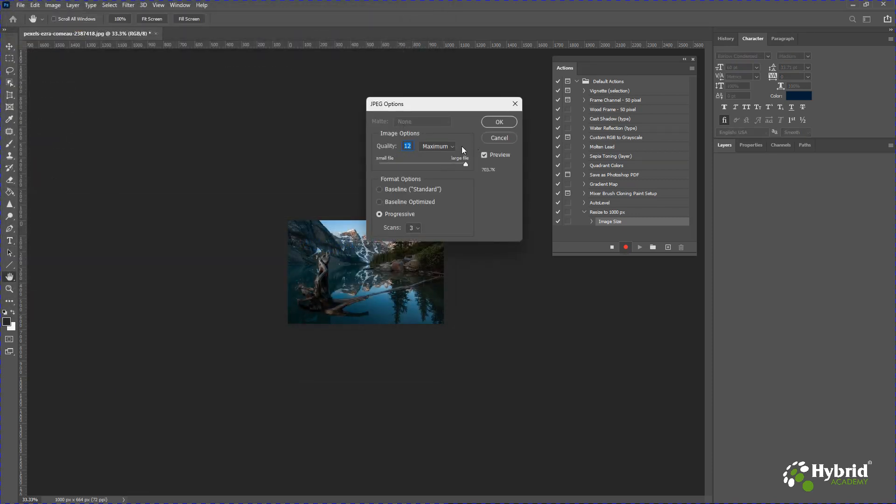
click(465, 163)
click(499, 122)
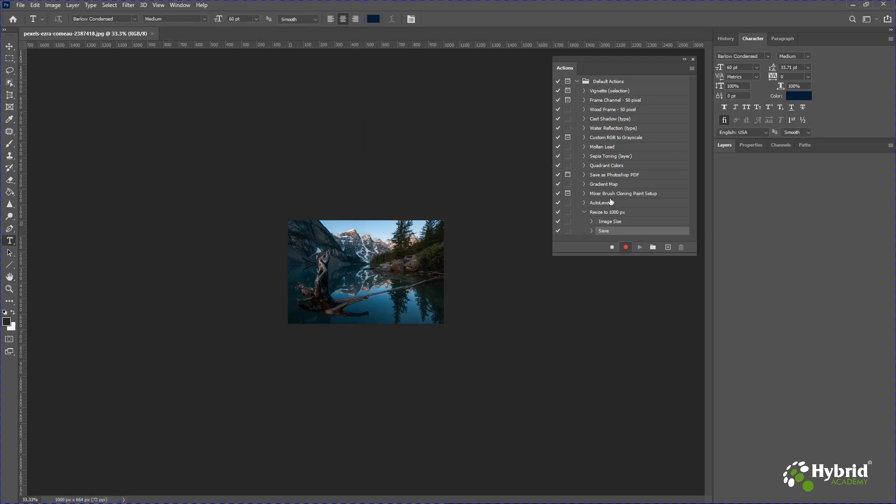
Step: Check the recorded Save settings, stop recording the action, and close the Actions panel and the image
click(592, 231)
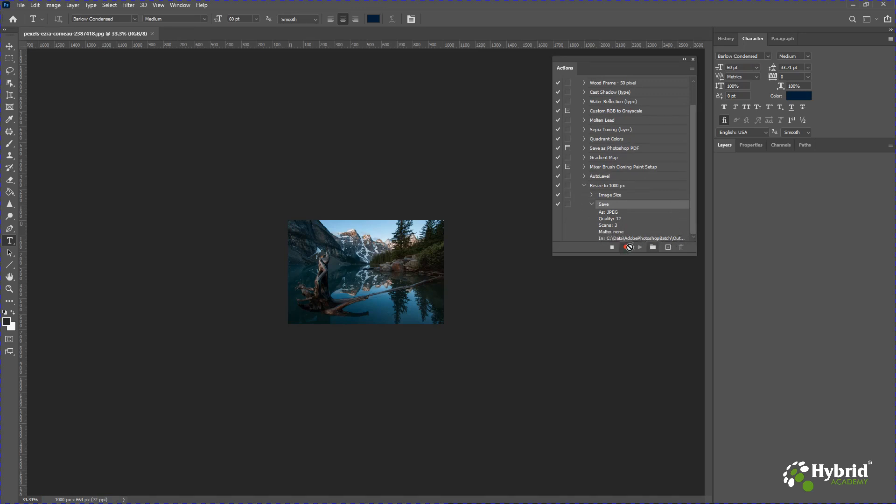
click(612, 249)
click(694, 59)
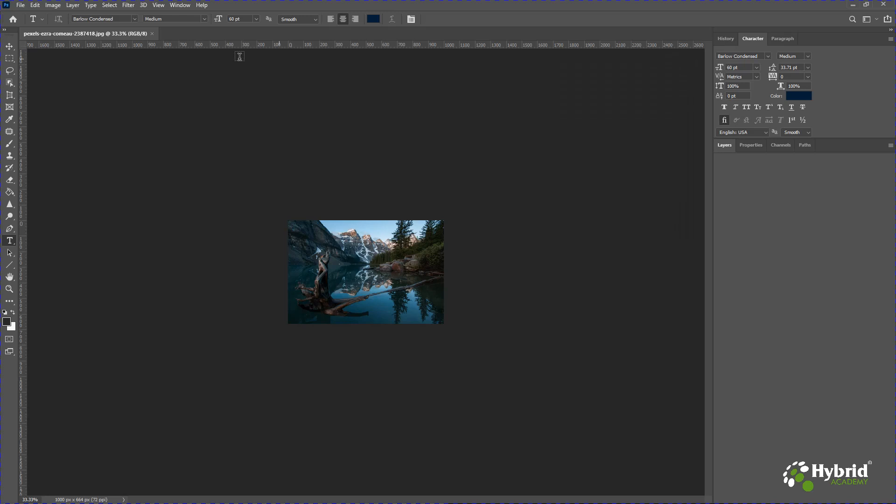
click(152, 33)
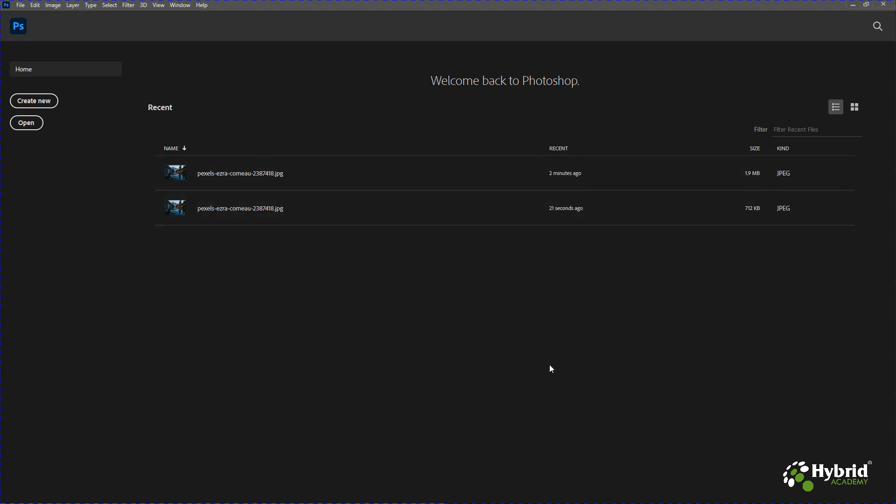
Step: Switch to the Output folder in File Explorer, permanently delete the test JPG and minimise the folder window
key(alt+Tab)
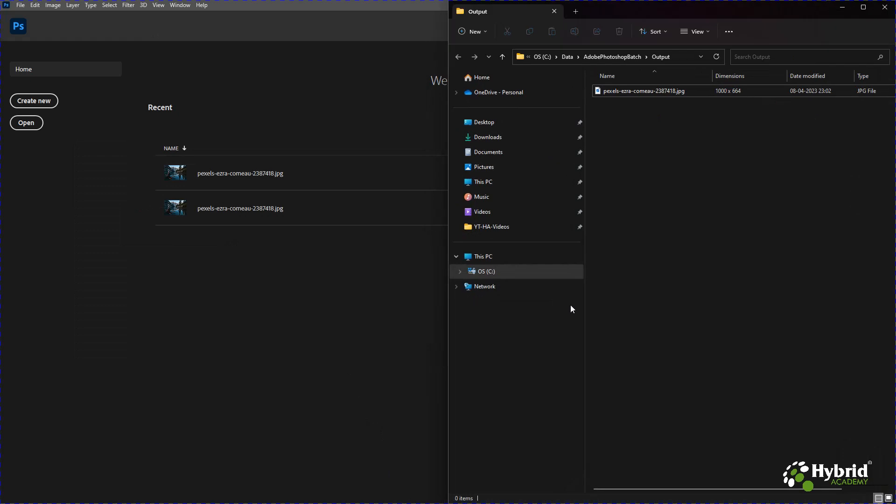
click(613, 90)
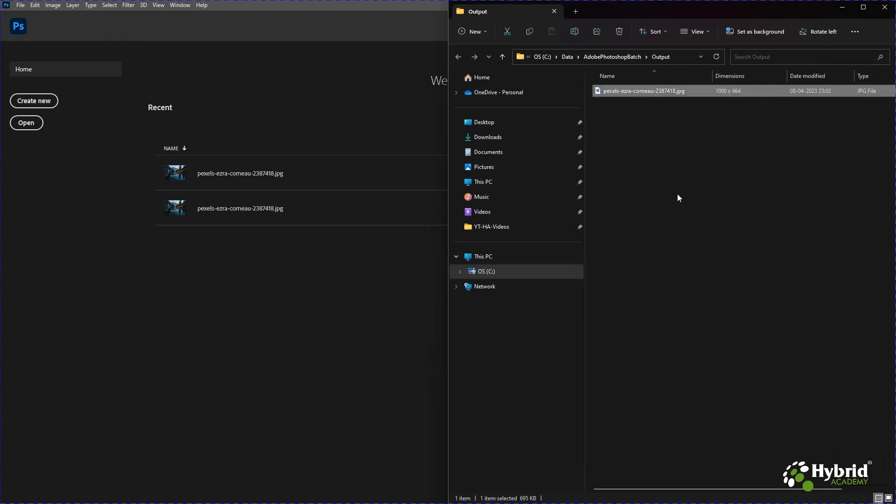
key(shift+Delete)
key(Return)
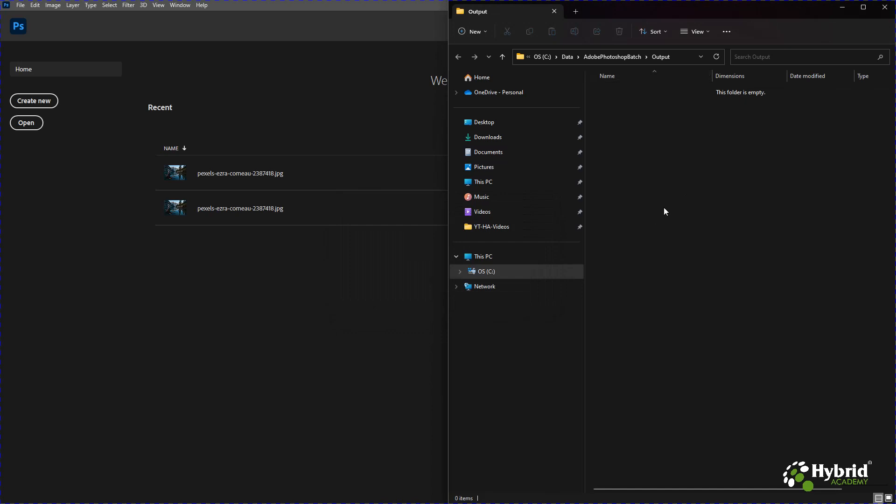
click(839, 9)
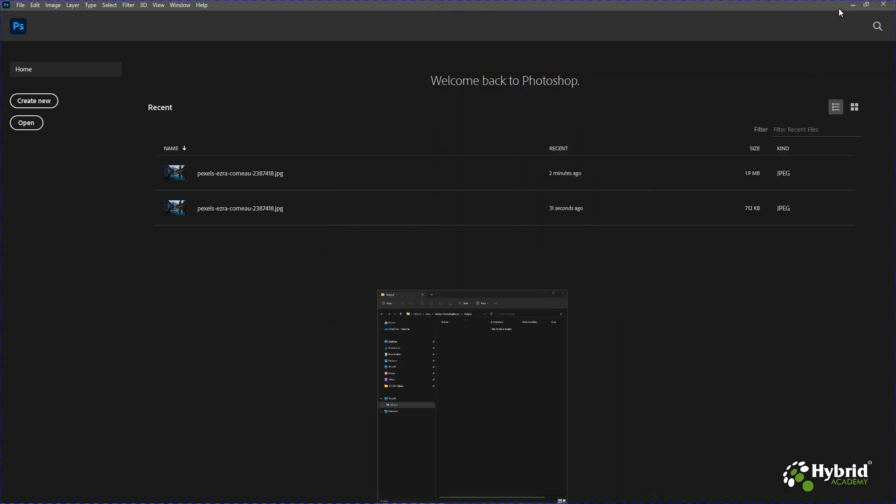
Step: Open the Batch automation and choose the Resize to 1000 px action from the Default Actions set
click(21, 5)
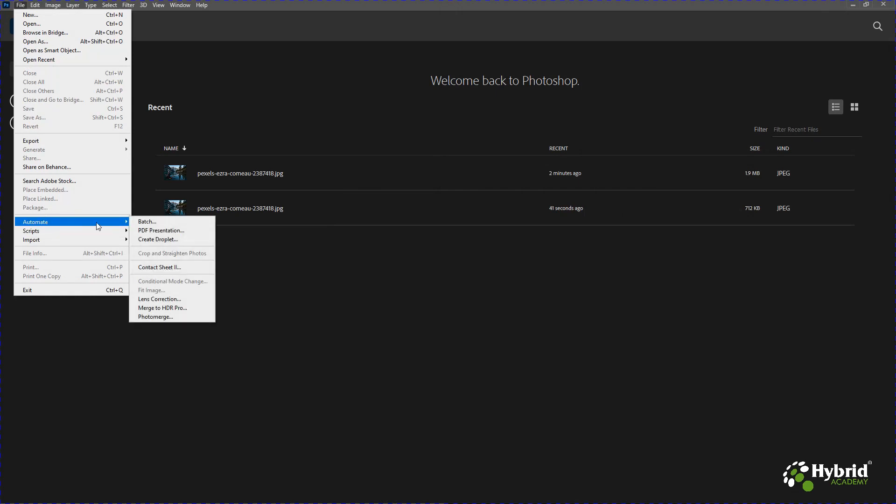
click(149, 222)
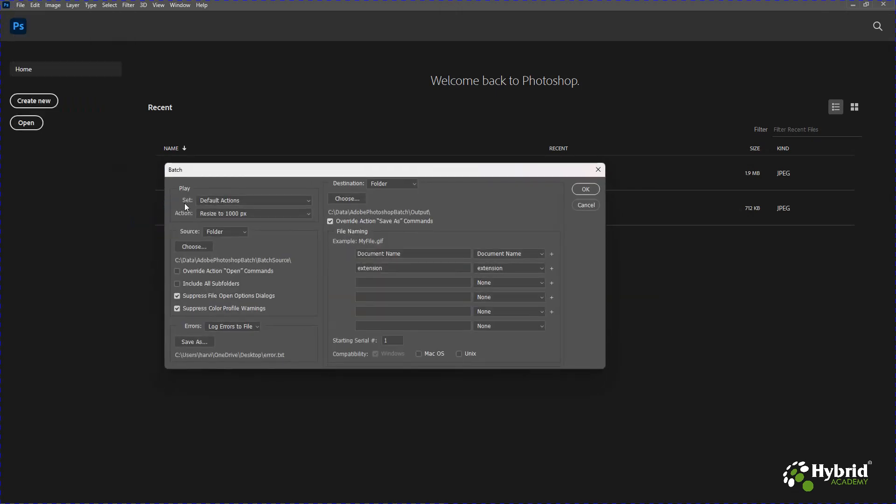
click(219, 200)
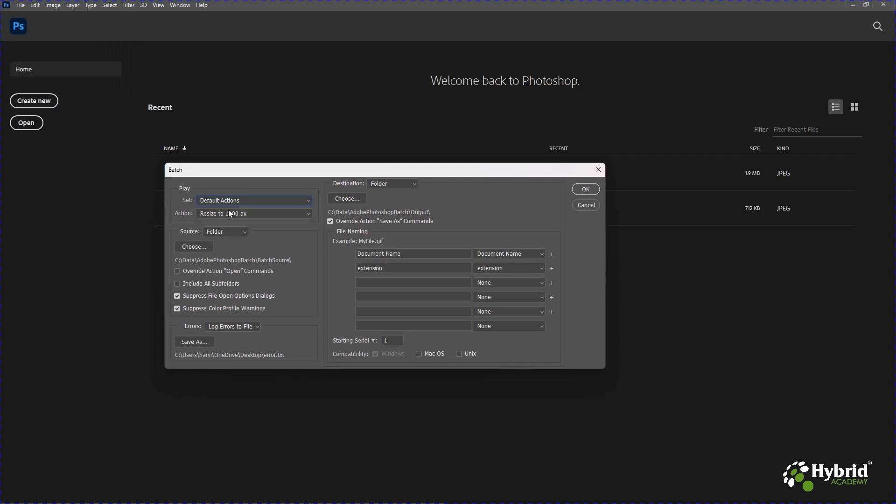
click(228, 209)
click(228, 213)
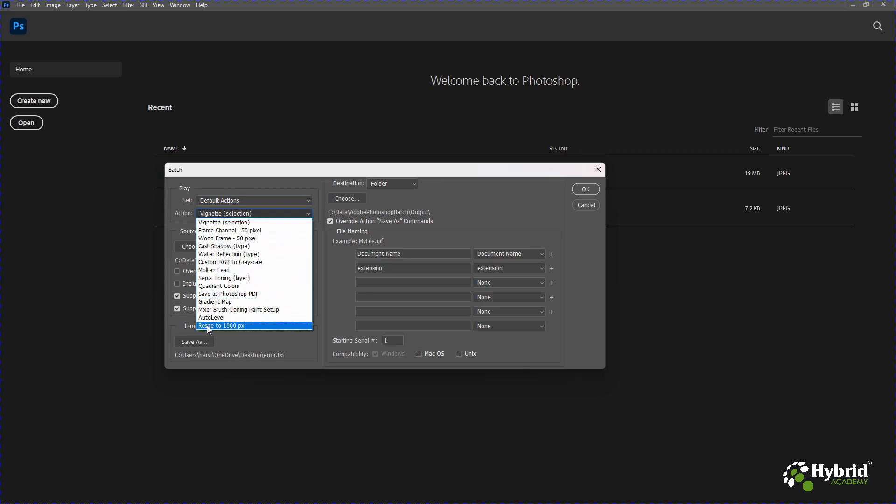
click(243, 325)
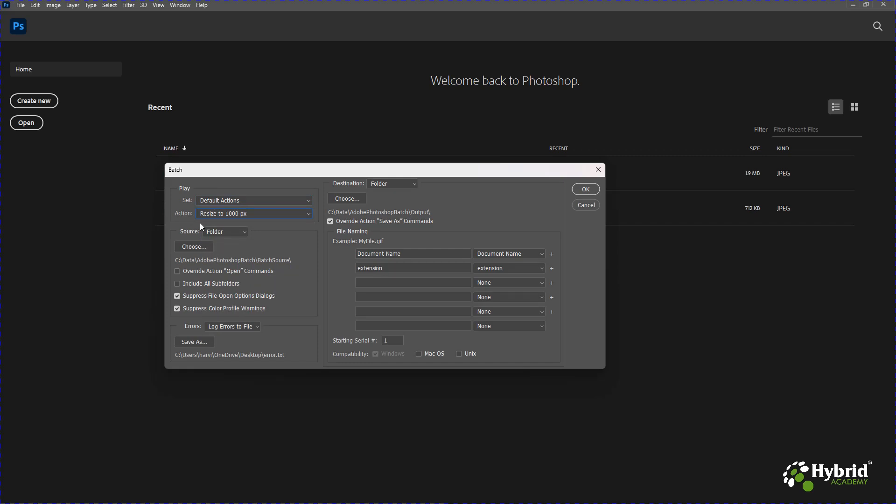
Step: Choose the BatchSource folder inside AdobePhotoshopBatch as the batch source
click(202, 247)
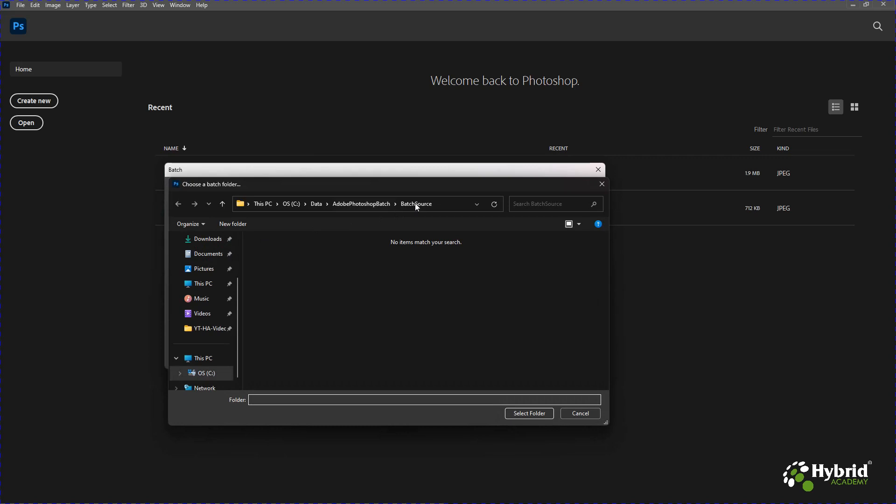
click(379, 205)
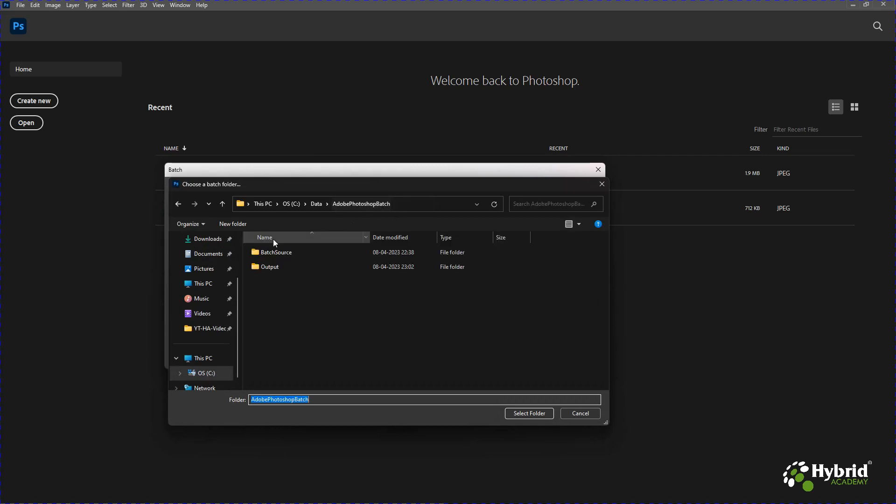
double_click(269, 253)
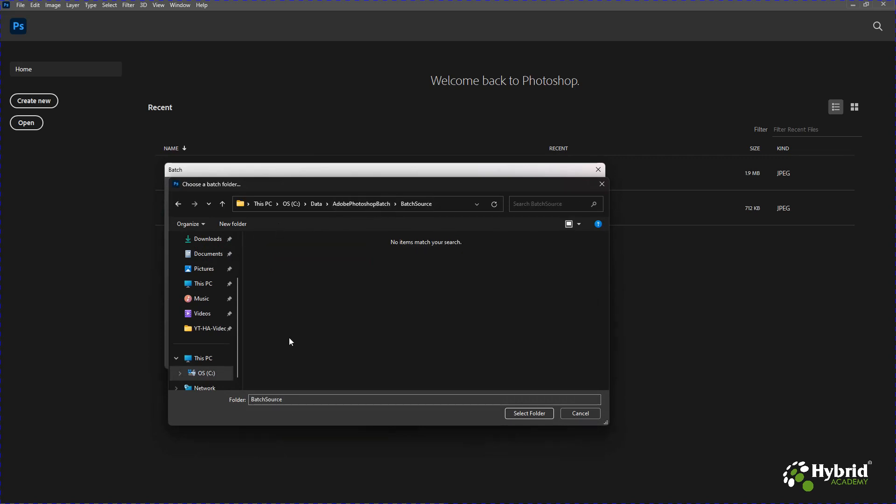
click(527, 414)
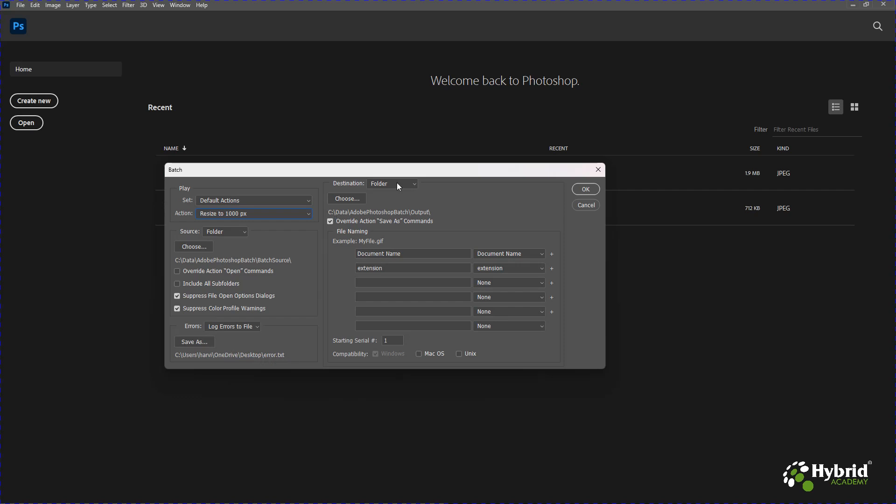
Step: Choose the Output folder inside AdobePhotoshopBatch as the batch destination
click(353, 200)
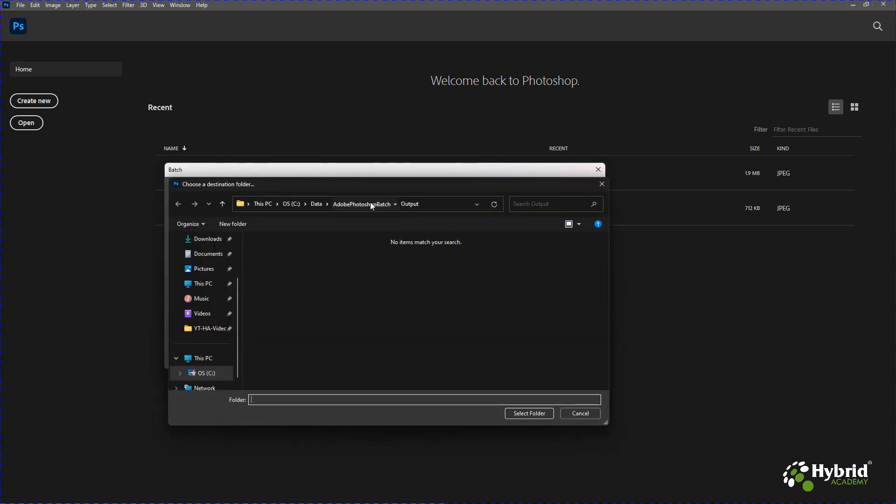
click(371, 204)
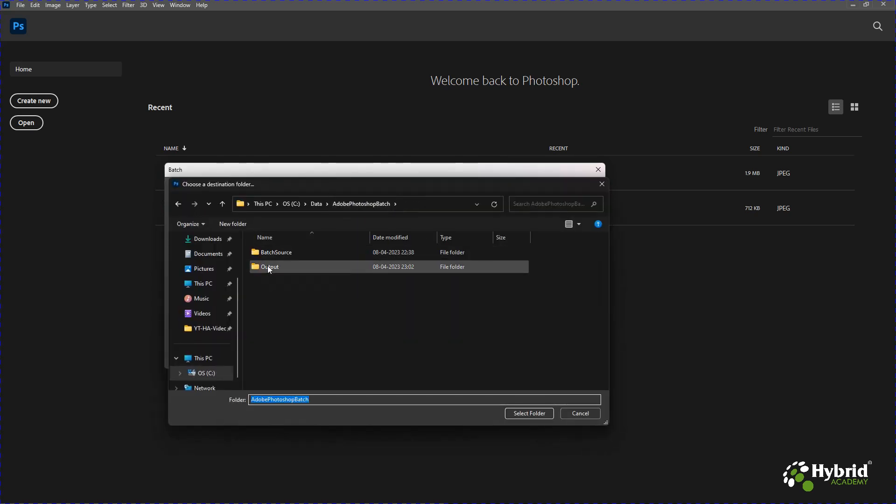
double_click(268, 267)
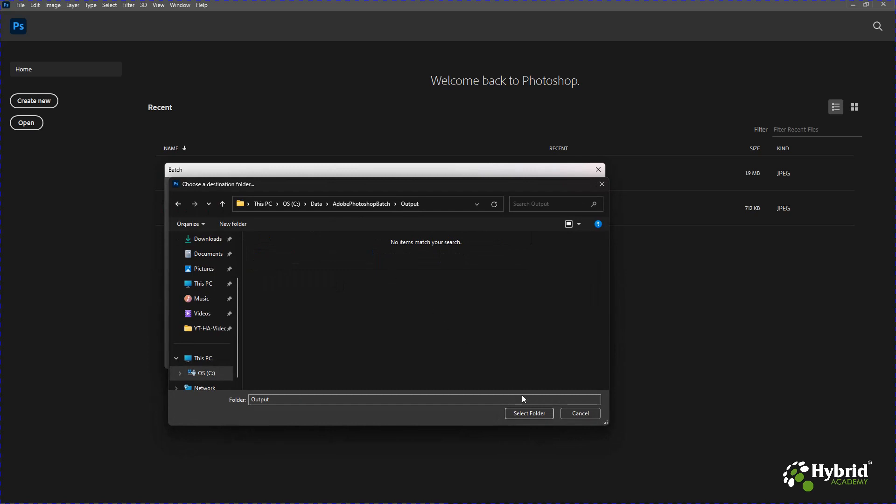
click(527, 413)
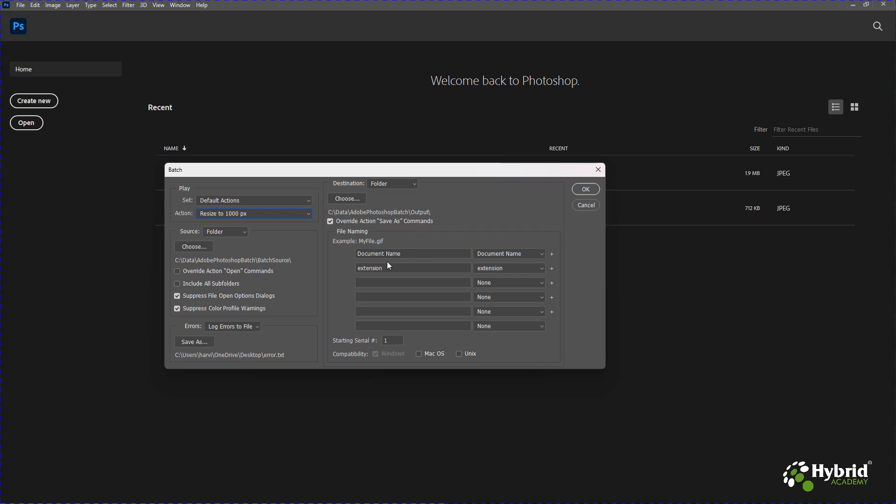
Step: Examine the batch file naming options for the document name and extension parts without changing them
drag(412, 254, 355, 255)
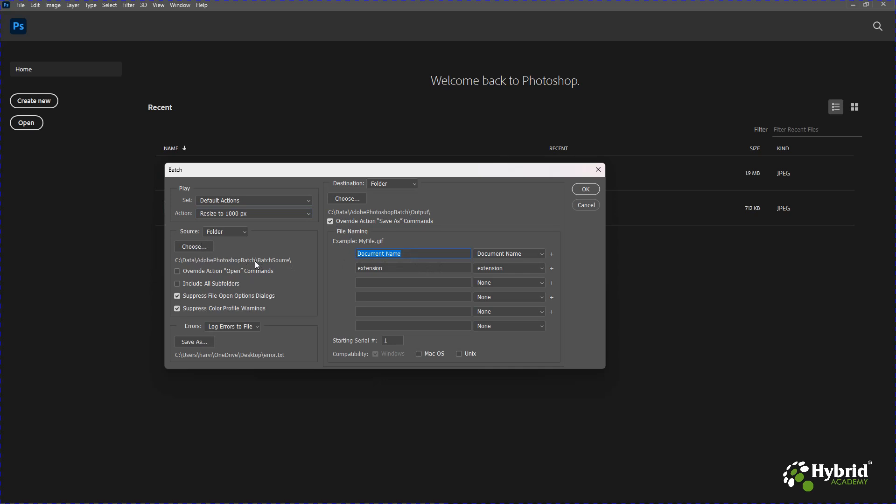
click(484, 253)
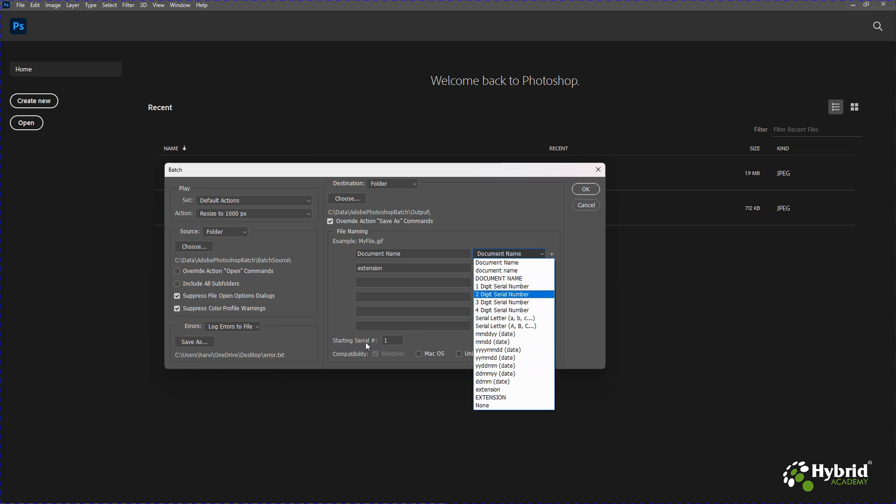
click(330, 293)
drag(406, 252, 344, 252)
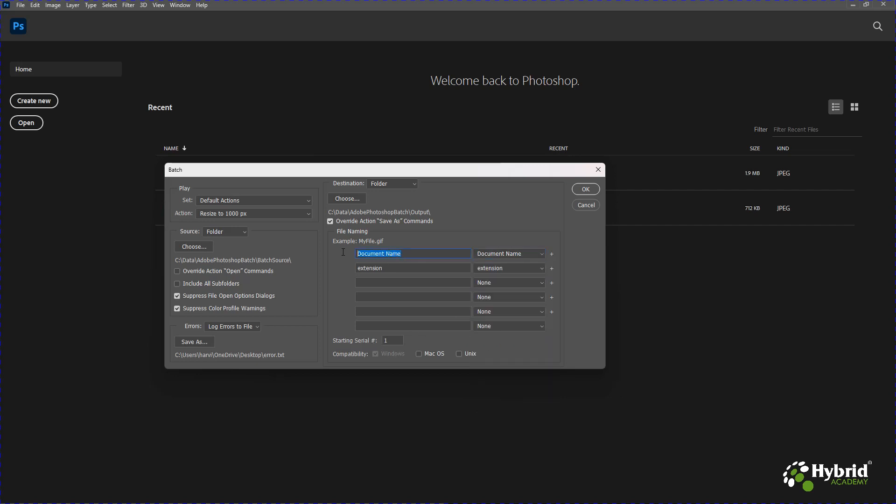
click(508, 268)
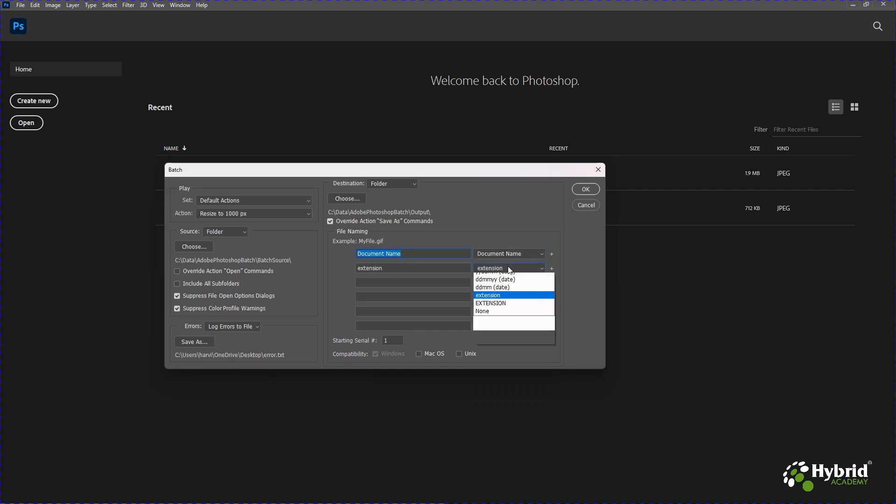
click(380, 268)
drag(380, 268, 354, 268)
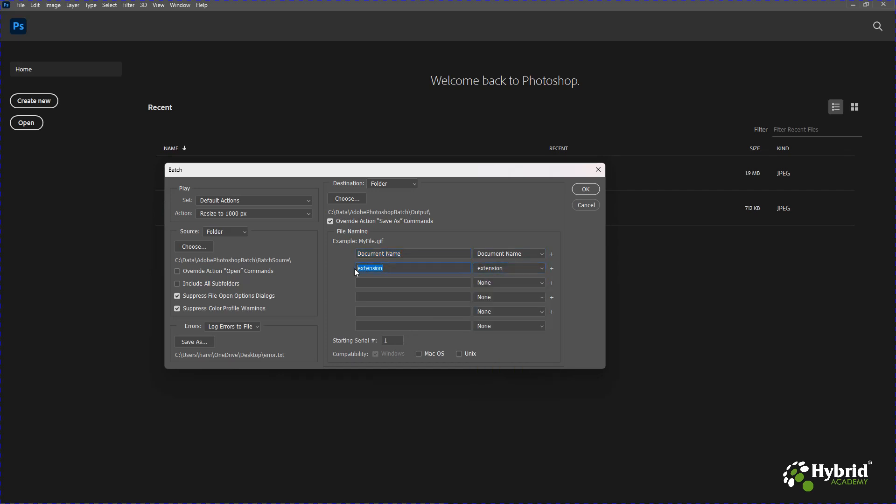
click(506, 267)
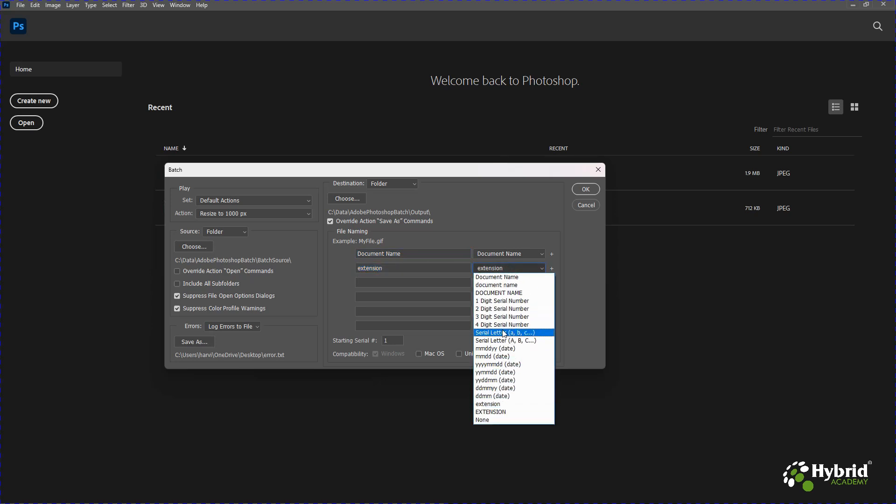
click(348, 302)
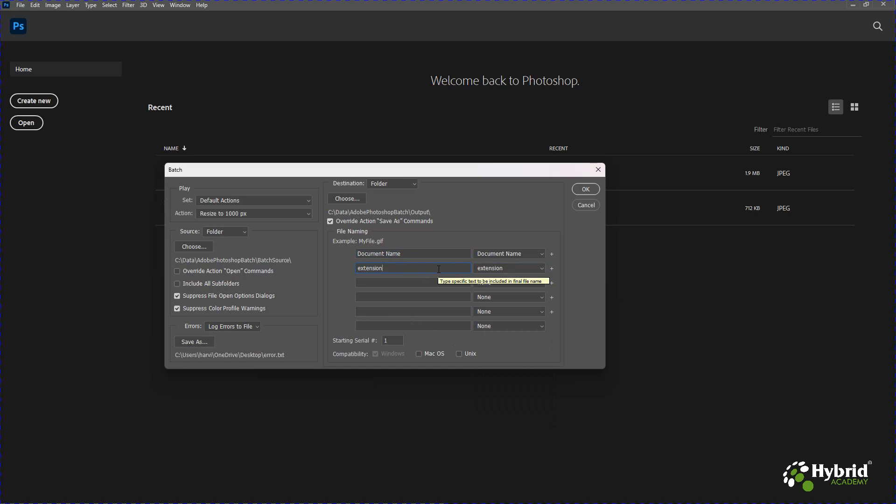
click(408, 254)
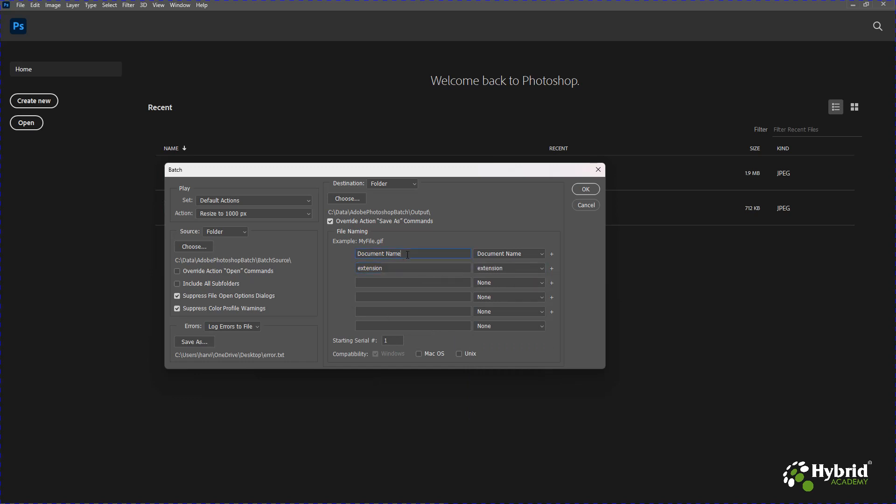
click(399, 269)
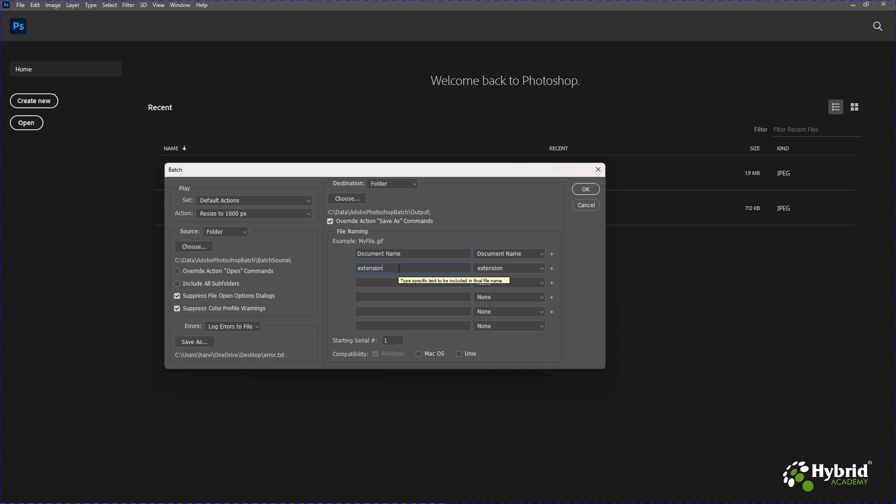
Step: Run the batch, switch to the Output folder in File Explorer and check the total size of the processed images
click(582, 188)
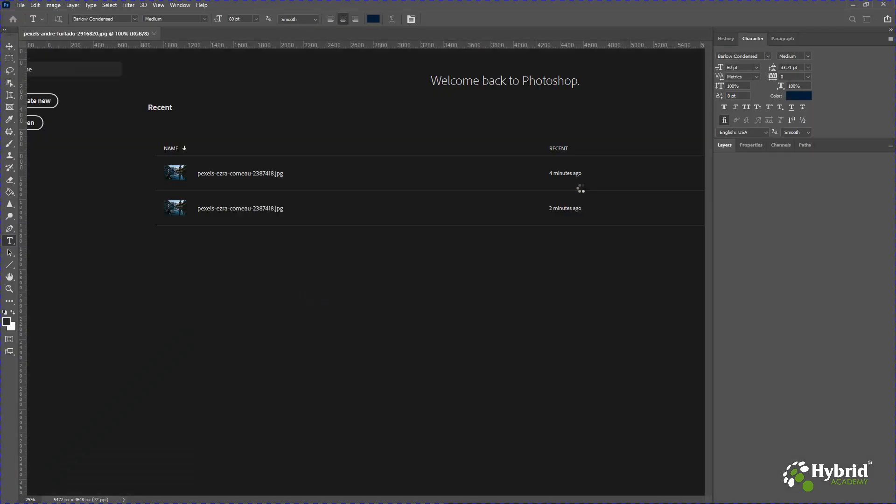
key(alt+Tab)
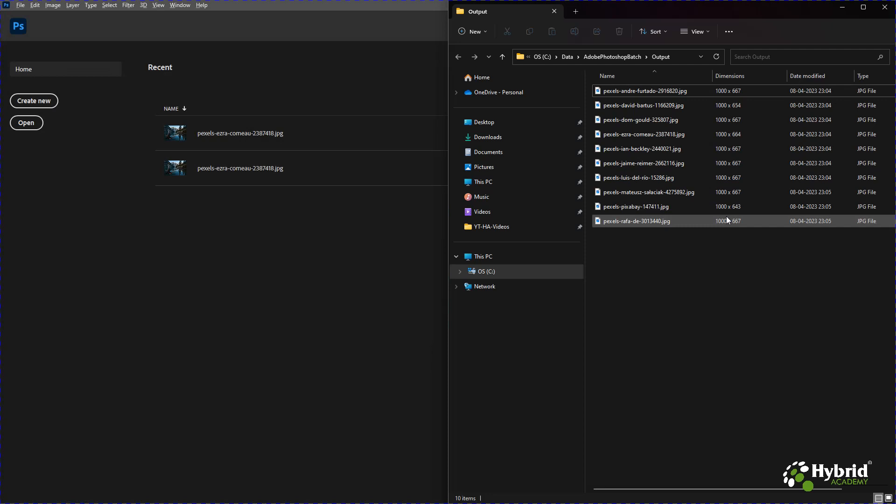
drag(724, 290, 623, 78)
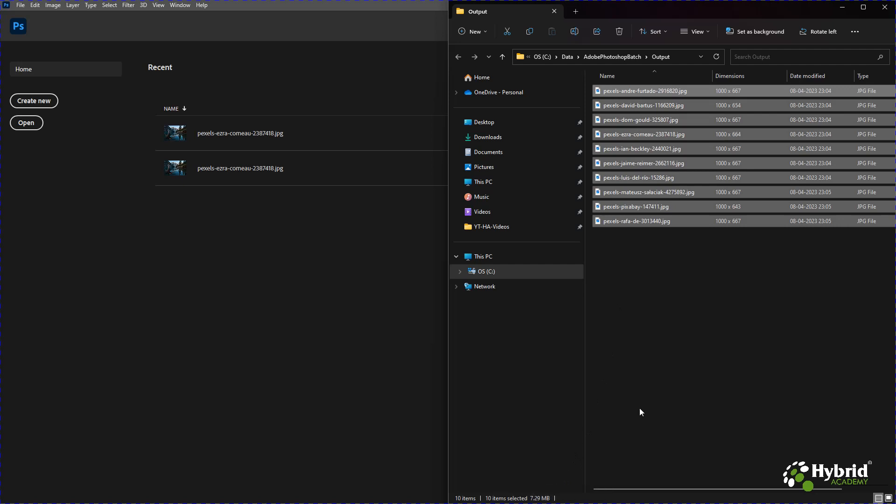
click(644, 370)
Step: Bring up the BatchSource folder beside Output and compare the original images' dimensions and total size with the resized ones
key(alt+Tab)
key(alt+Tab)
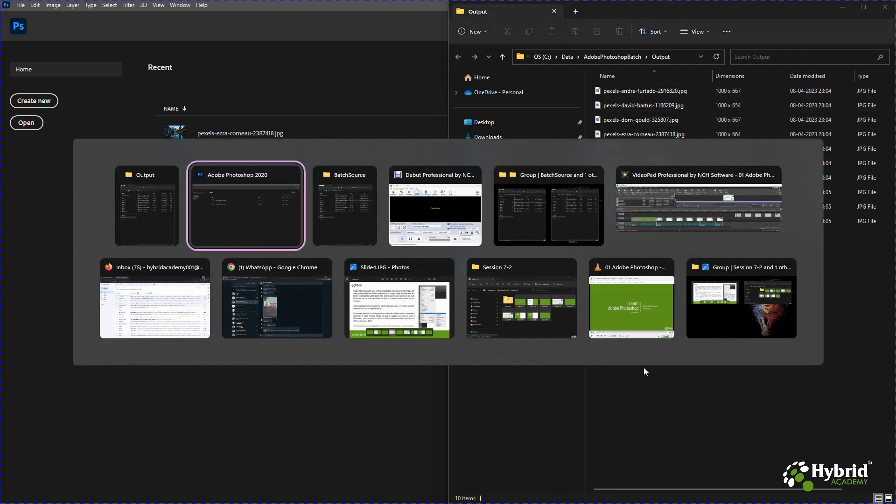
drag(281, 332, 145, 71)
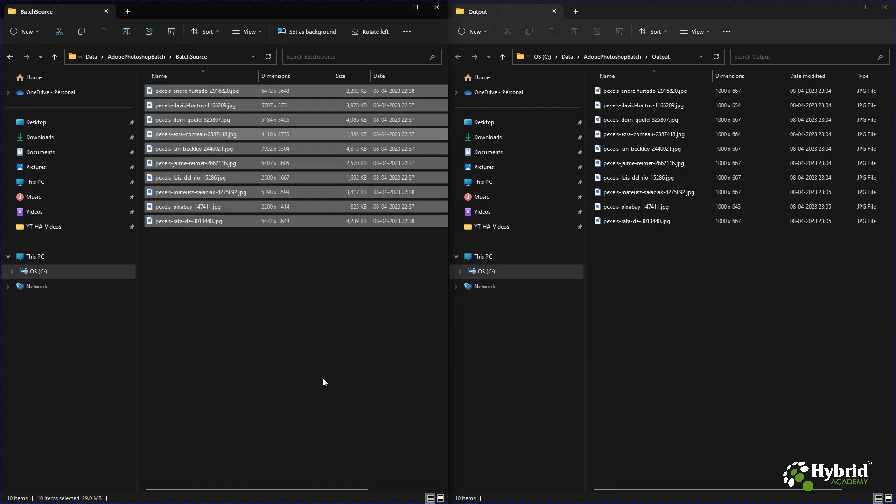
click(656, 296)
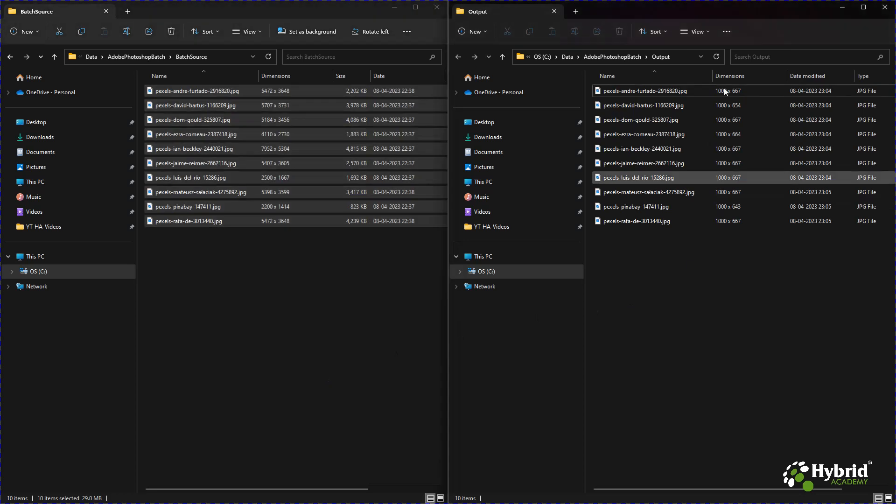
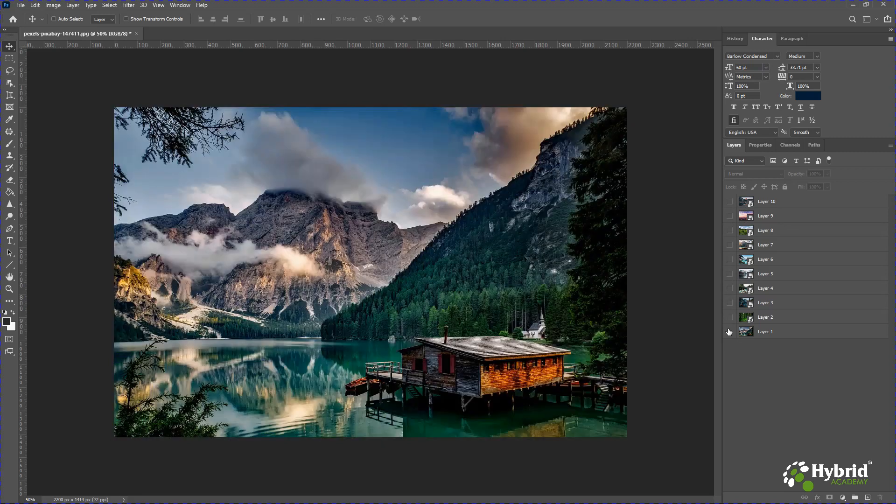
Step: Make Layer 1 through Layer 6 visible in the pexels-pixabay-147411.jpg document
click(730, 332)
click(730, 318)
click(730, 303)
click(730, 289)
click(730, 274)
click(730, 259)
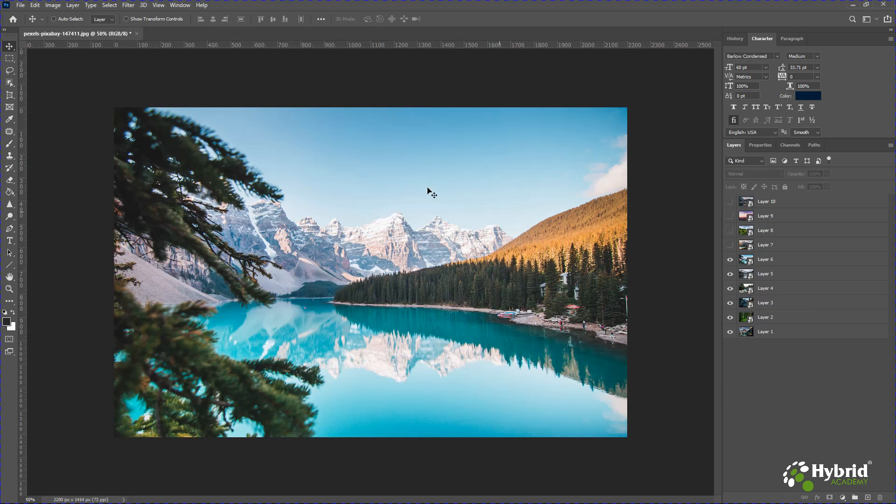
Step: Start exporting the document's layers to files and set the destination to the Output folder inside AdobePhotoshopBatch
click(23, 6)
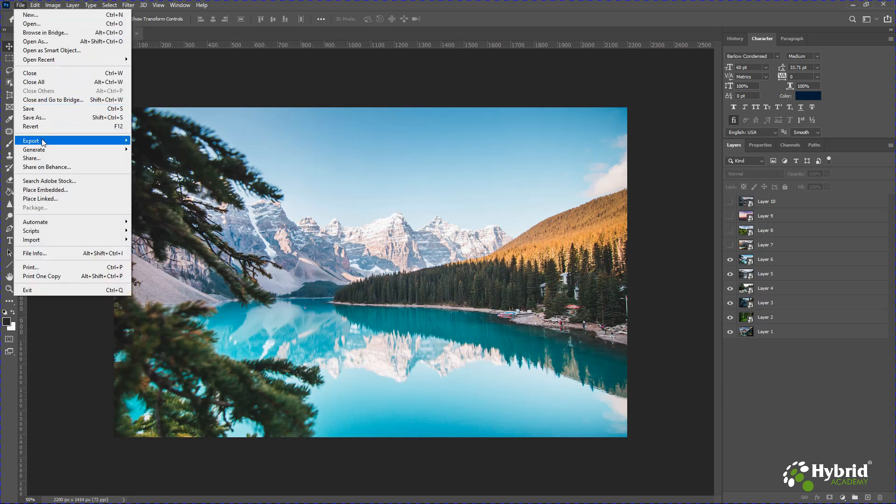
mouse_move(46, 143)
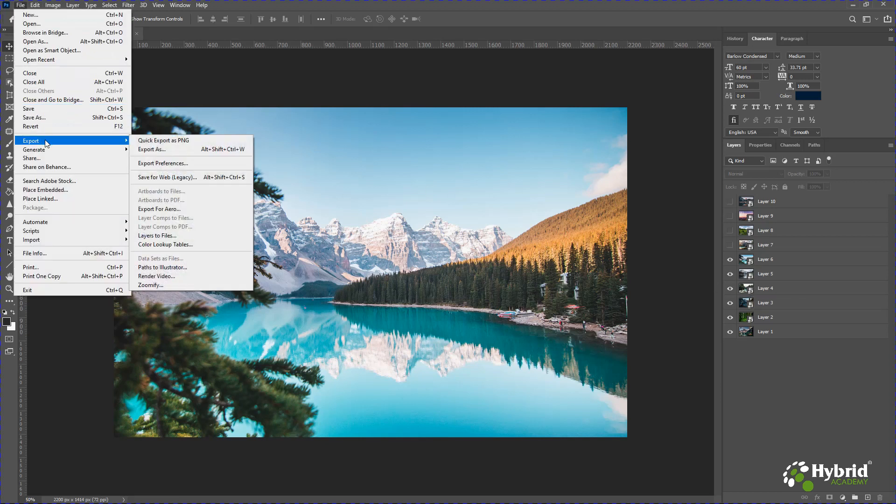
click(173, 237)
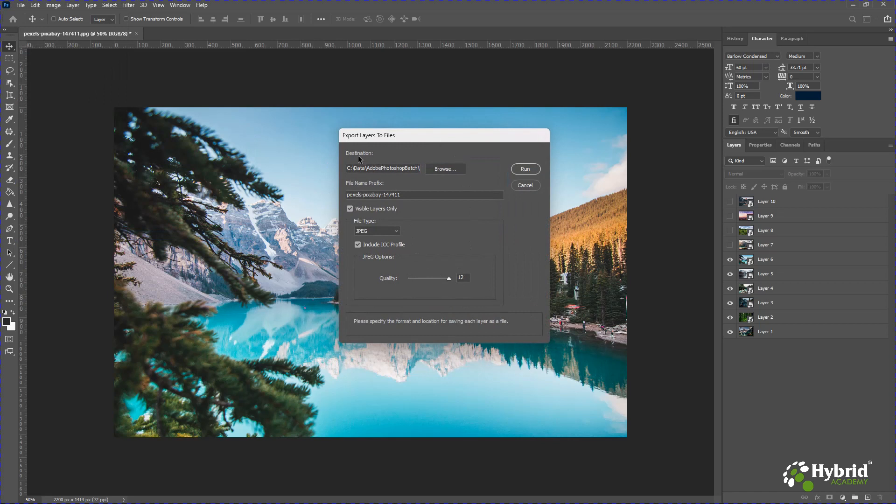
click(437, 169)
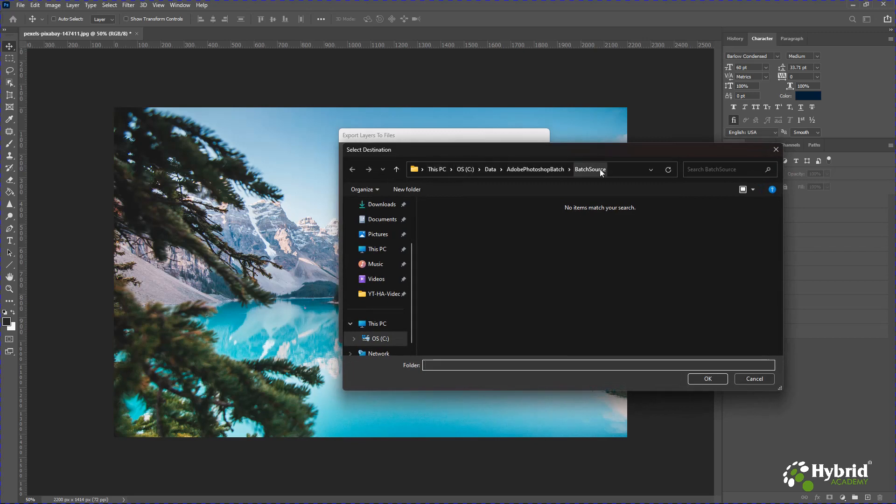
click(548, 169)
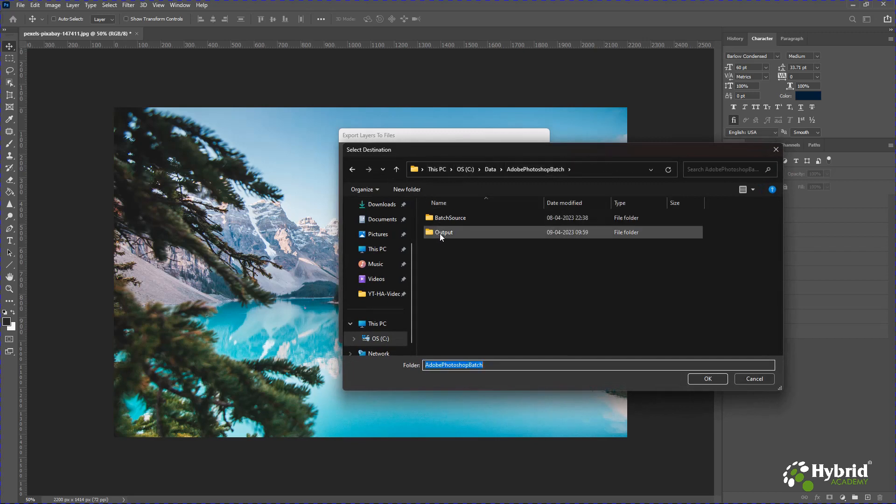
double_click(439, 233)
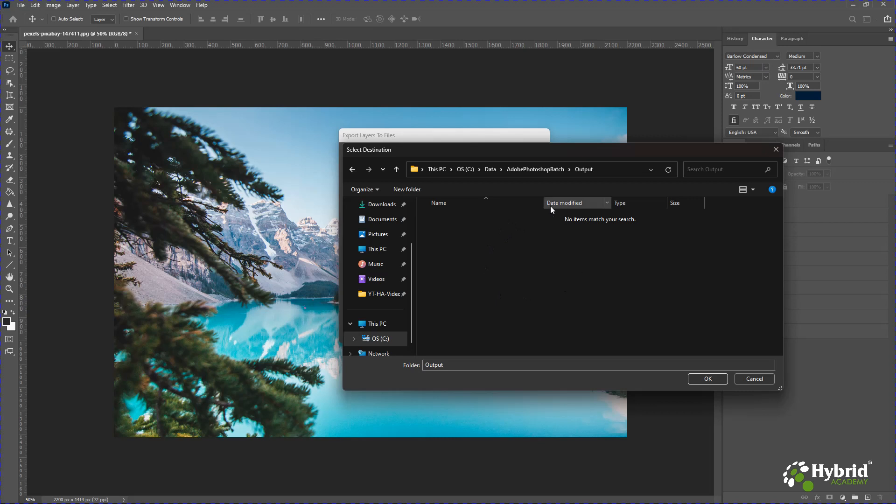
click(709, 378)
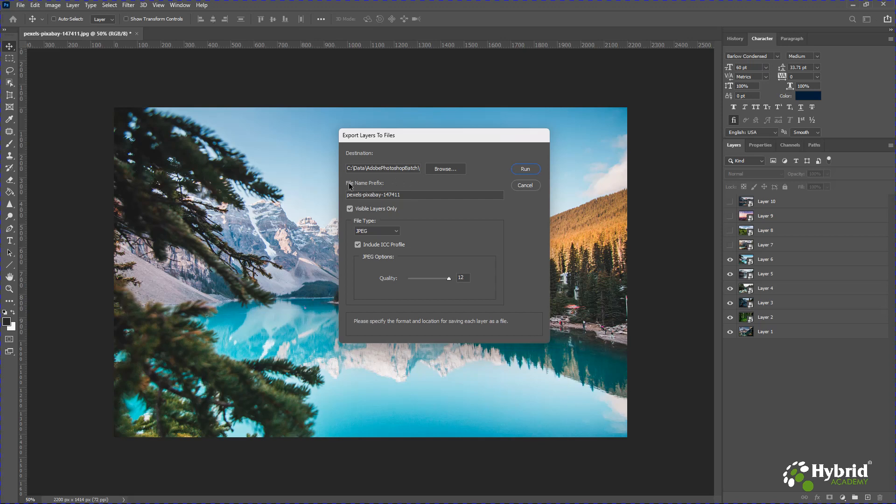
Step: Set the export's file name prefix to "Pexel-Files-" and turn off Visible Layers Only to include hidden layers
drag(409, 195, 337, 196)
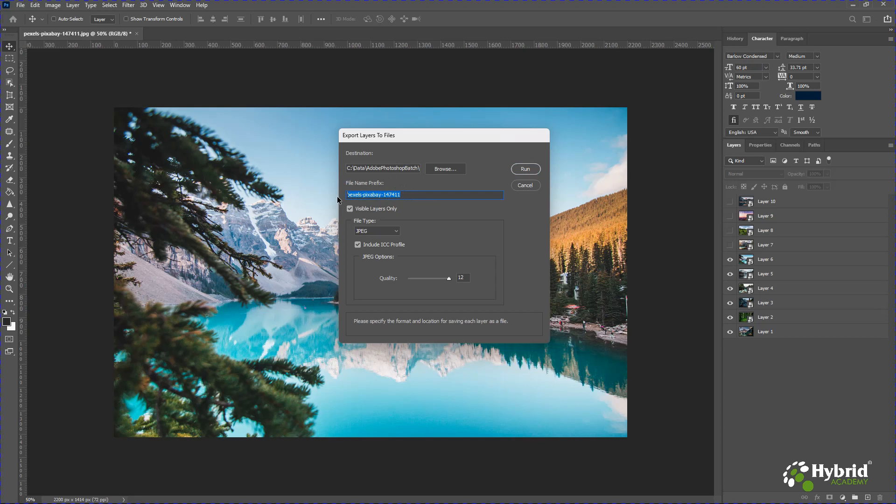
text(Pexel-Files-)
click(365, 211)
click(365, 211)
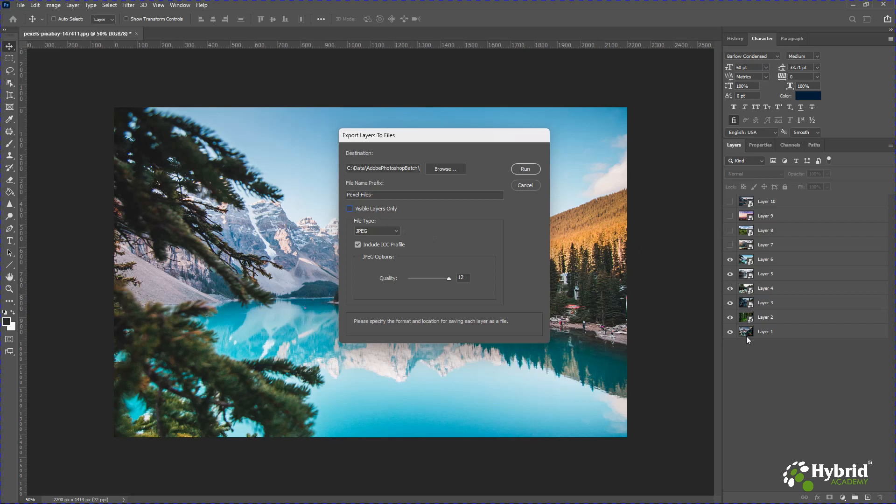
Step: Choose JPEG as the file type with quality 12, run the layer export and close the completion alert
click(392, 232)
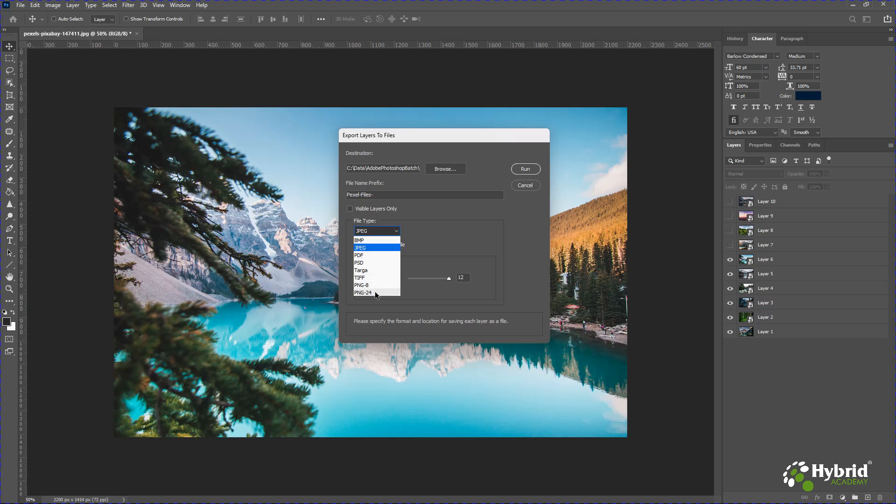
click(358, 247)
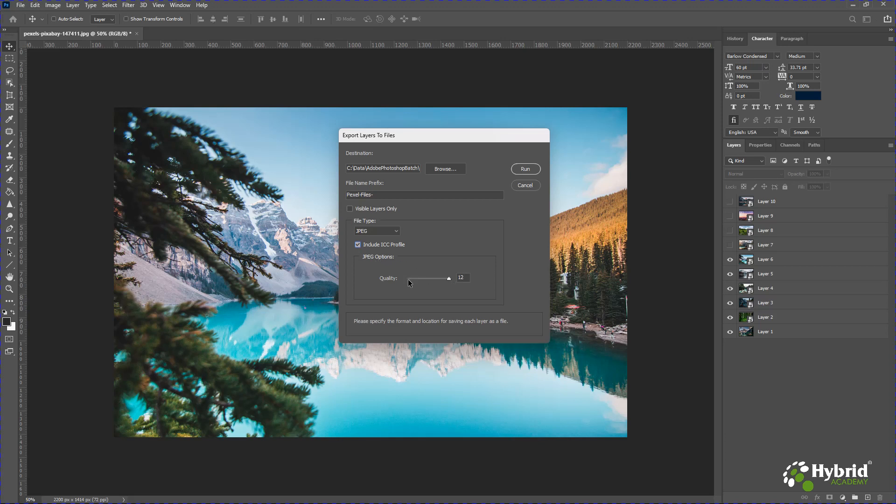
drag(448, 279, 397, 280)
drag(409, 279, 449, 279)
click(526, 169)
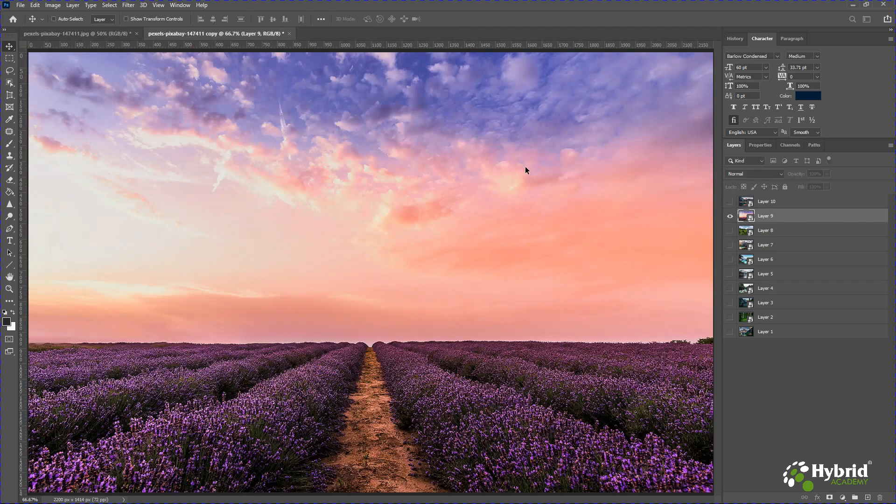
key(alt+Tab)
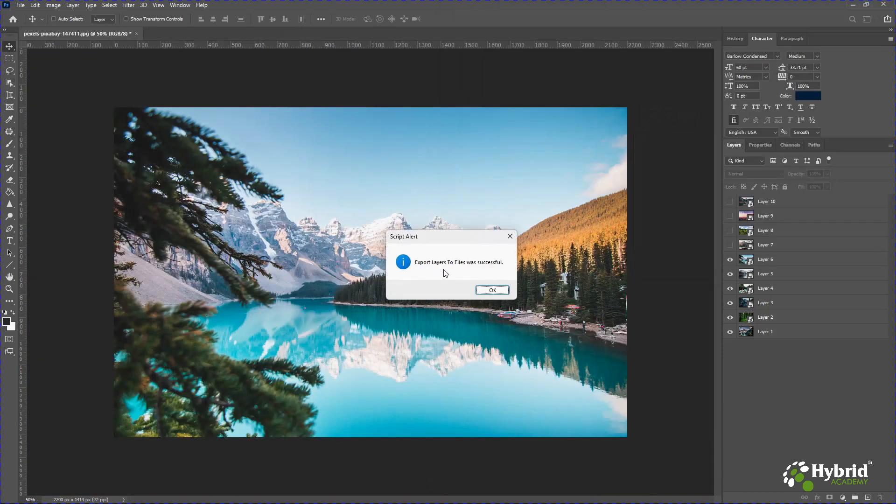
click(493, 289)
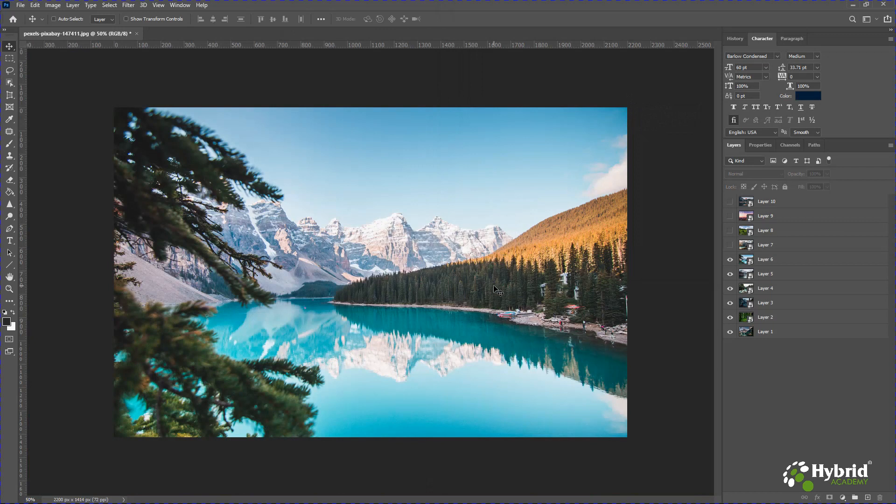
Step: Switch to the Output folder in File Explorer and check the exported layer files' names and dimensions
key(alt+Tab)
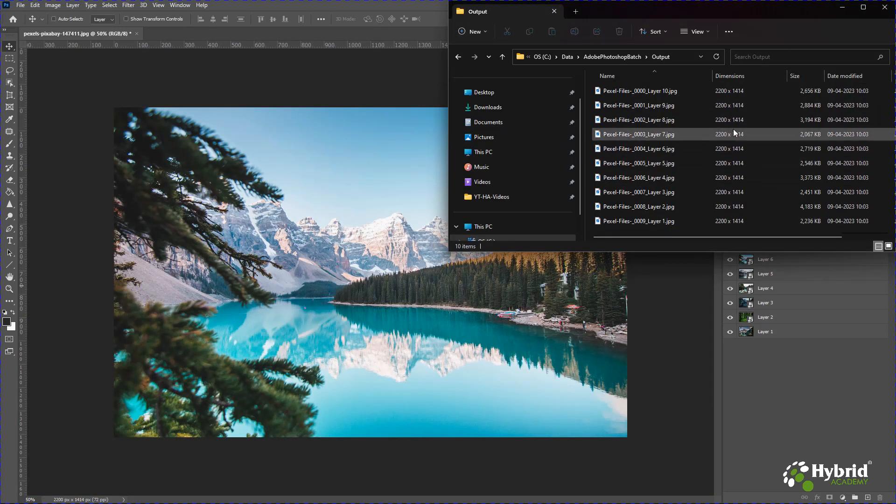
scroll(733, 217, right, 3)
scroll(733, 219, left, 3)
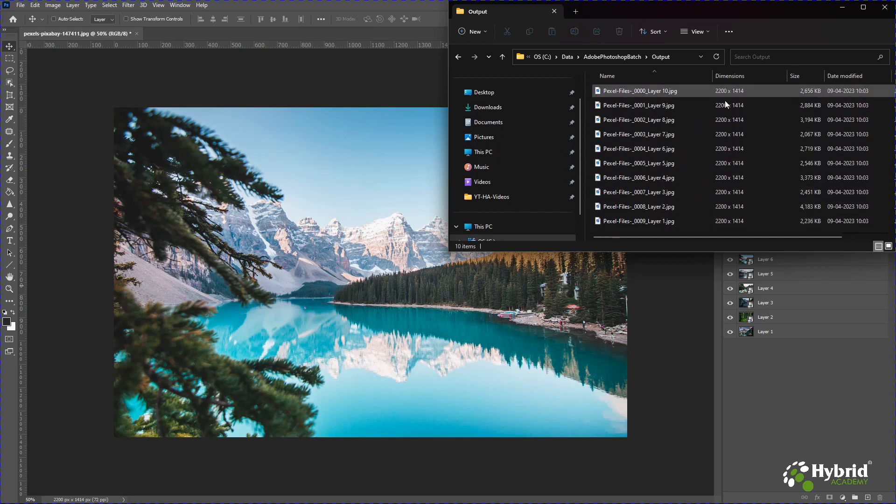
Step: Open the BatchSource folder and examine the original images' dimensions for comparison with the exported layers
click(623, 58)
click(626, 91)
double_click(626, 91)
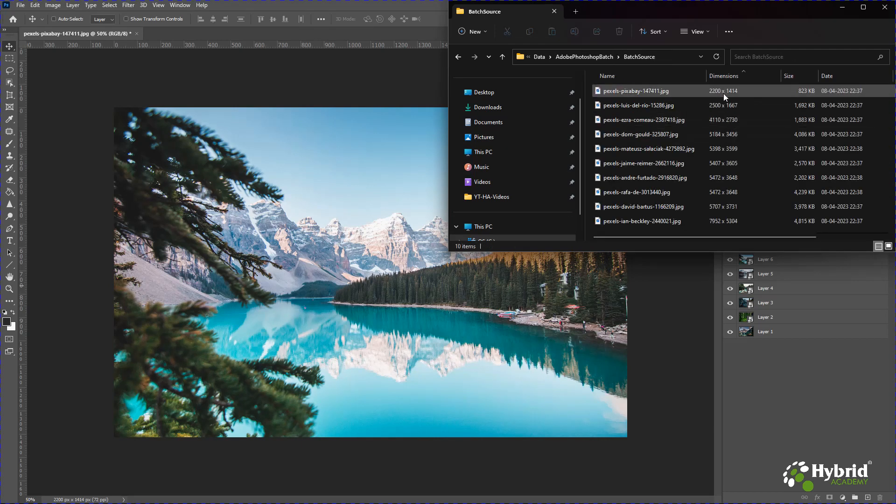
scroll(723, 211, right, 2)
click(720, 211)
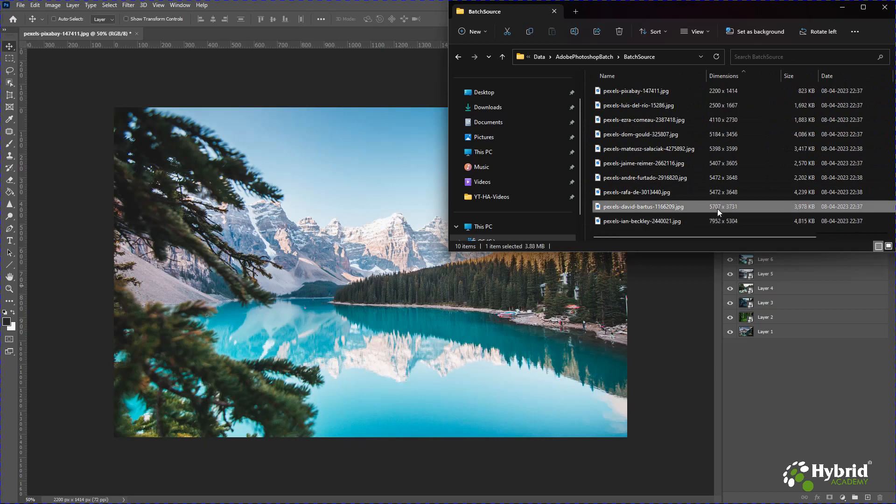
click(716, 194)
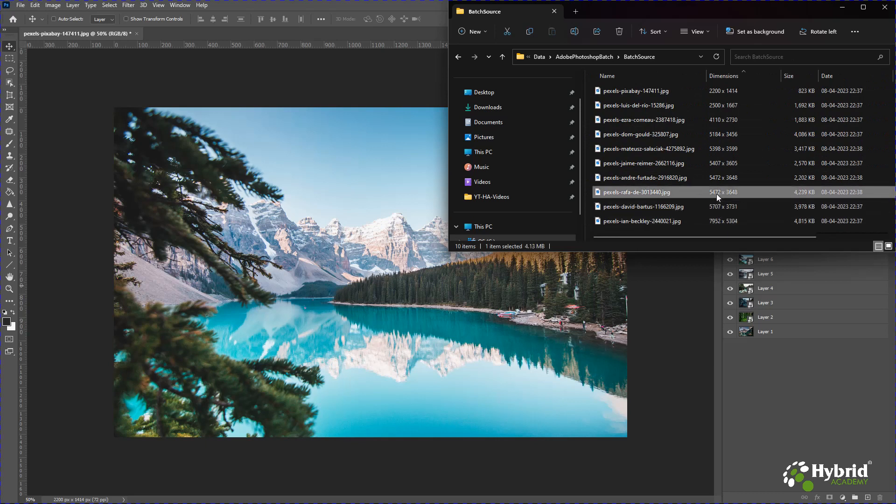
click(715, 120)
click(715, 105)
click(715, 91)
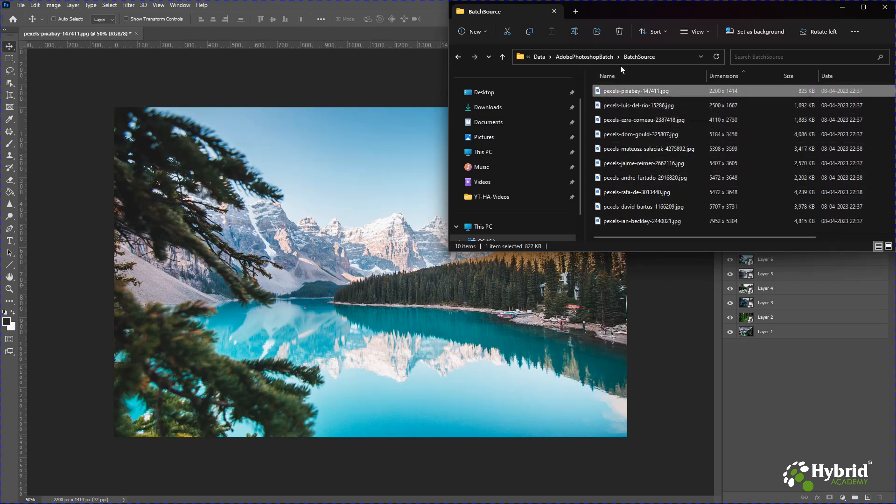
Step: Return to the Output folder and inspect the dimensions and file details of the exported Layer 2 image
click(603, 57)
double_click(621, 105)
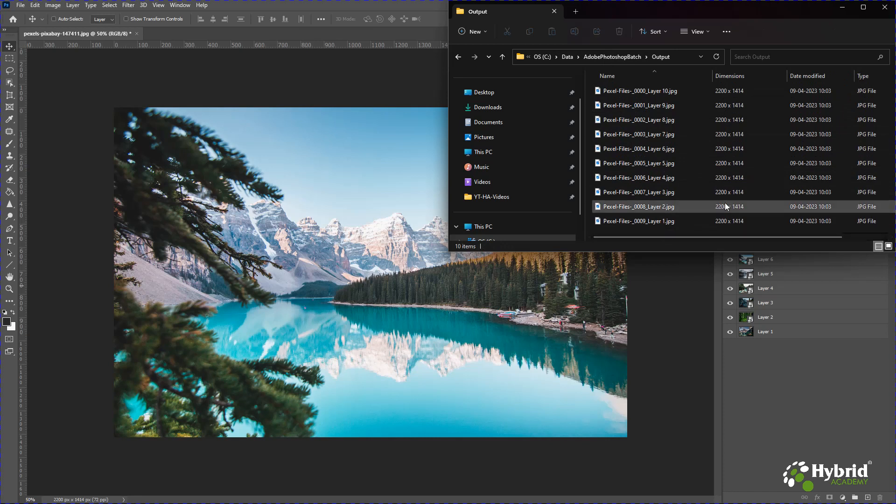
mouse_move(724, 205)
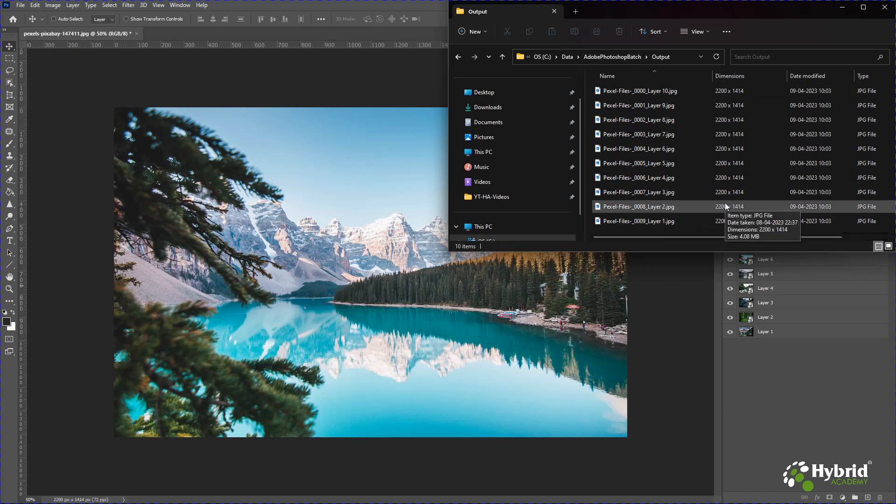